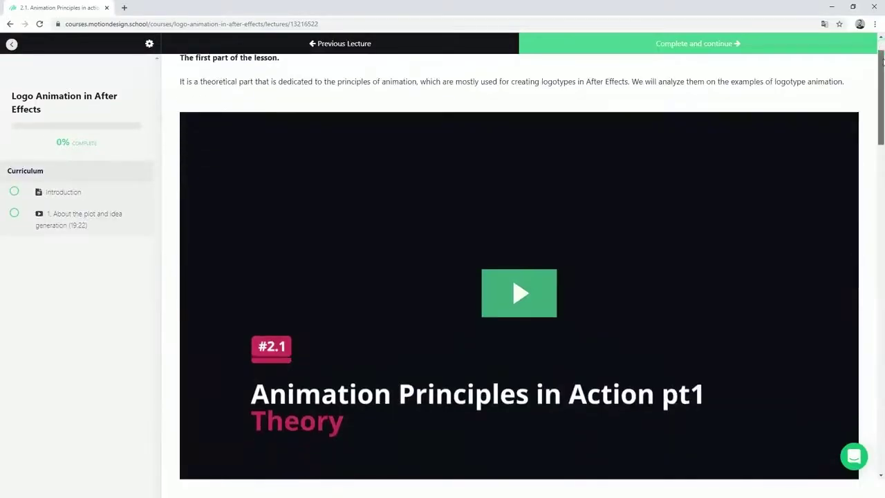
{"action": "scroll", "coordinate": [870, 276], "scroll_direction": "down", "scroll_amount": 15}
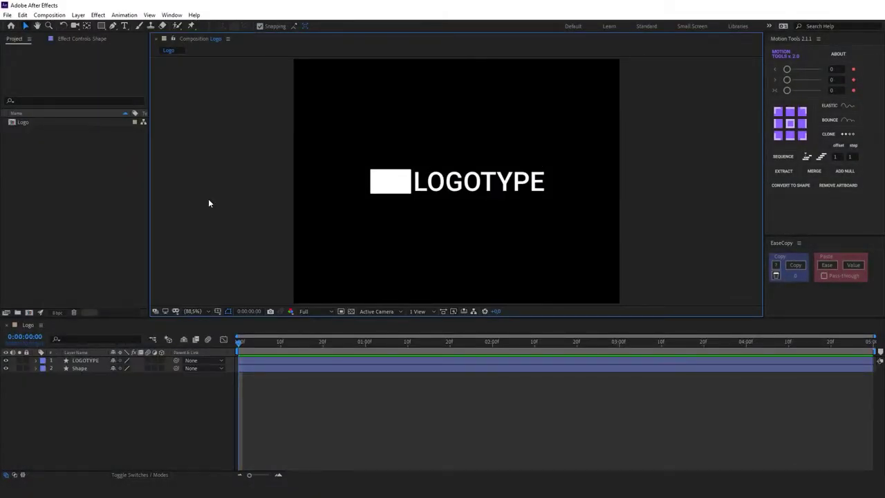
Step: Review the Logo composition's size, frame rate and duration settings, leaving them as they are
{"action": "key", "text": "ctrl+k"}
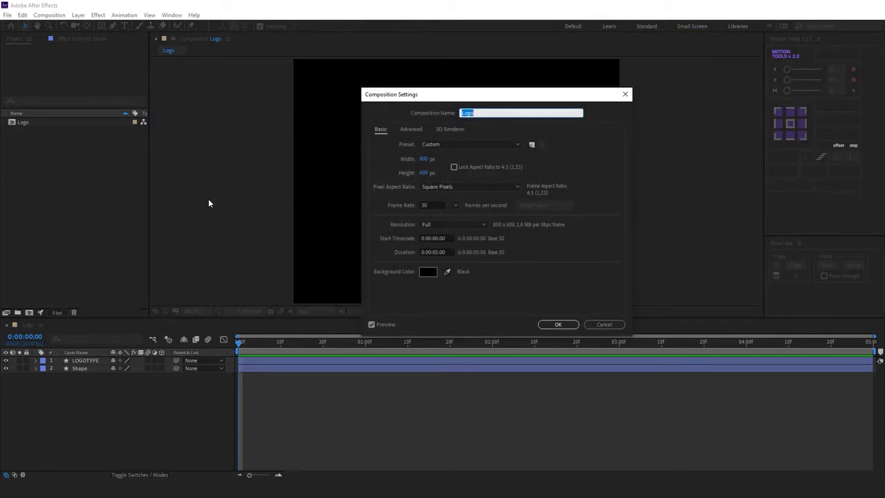
{"action": "key", "text": "Escape"}
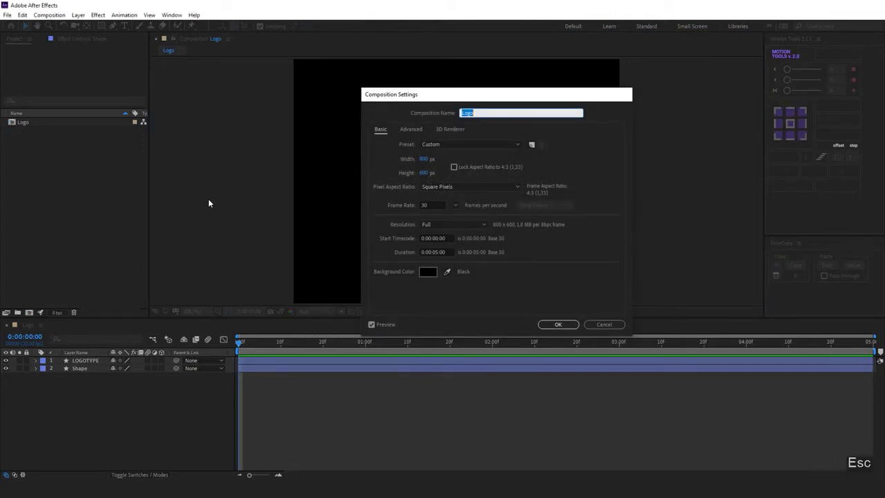
Step: Keyframe the Shape layer's Scale at frame 0 and at frame 10, both at 100%
{"action": "left_click", "coordinate": [86, 371]}
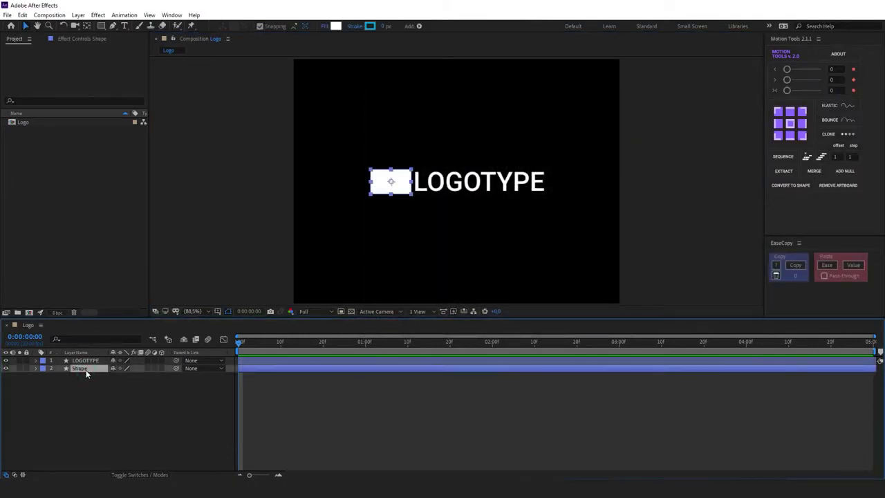
{"action": "key", "text": "s"}
{"action": "left_click", "coordinate": [58, 377]}
{"action": "left_click", "coordinate": [279, 345], "text": "shift"}
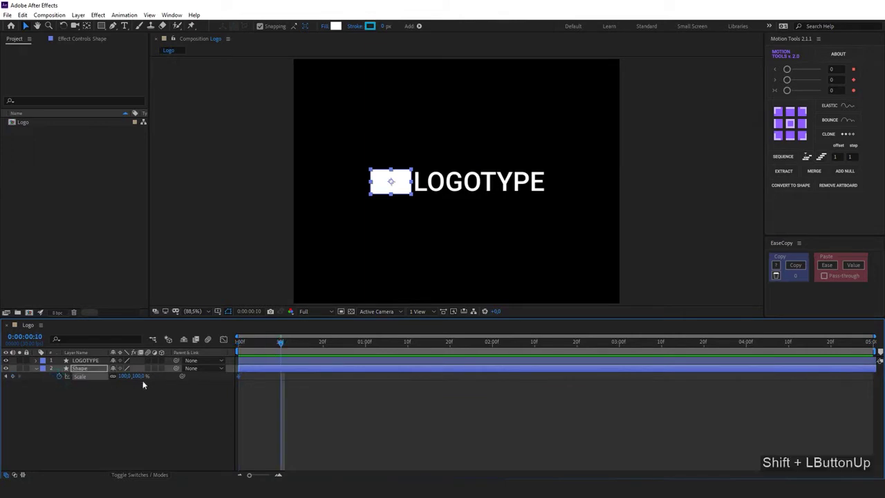
{"action": "left_click", "coordinate": [12, 375]}
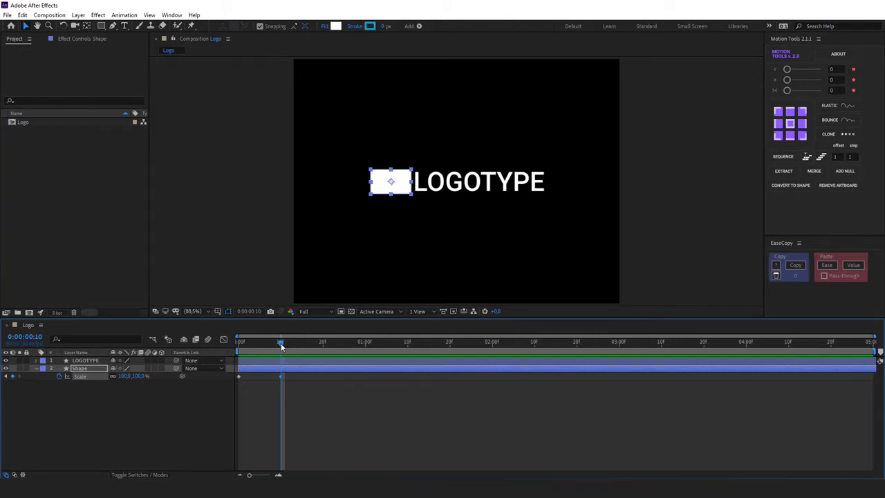
Step: Set the Shape layer's Scale to 0% at frame 0 and scrub through the growth to frame 10
{"action": "key", "text": "Home"}
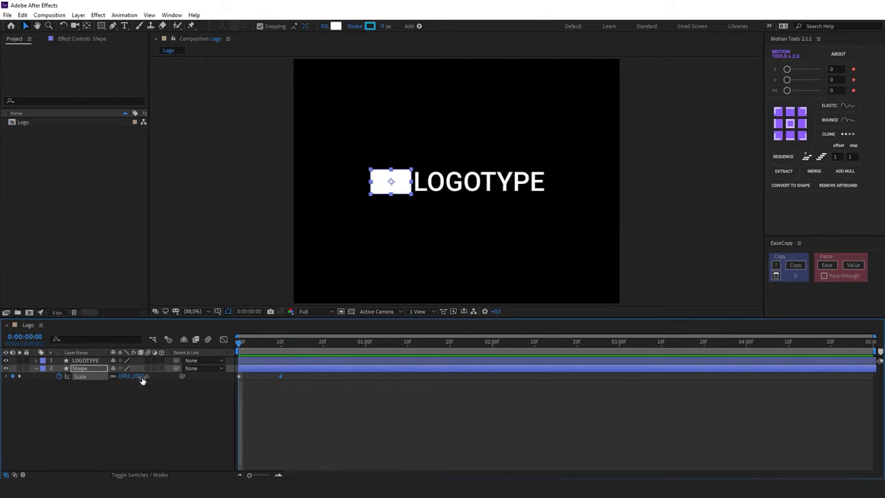
{"action": "left_click", "coordinate": [138, 376]}
{"action": "type", "text": "0"}
{"action": "key", "text": "Return"}
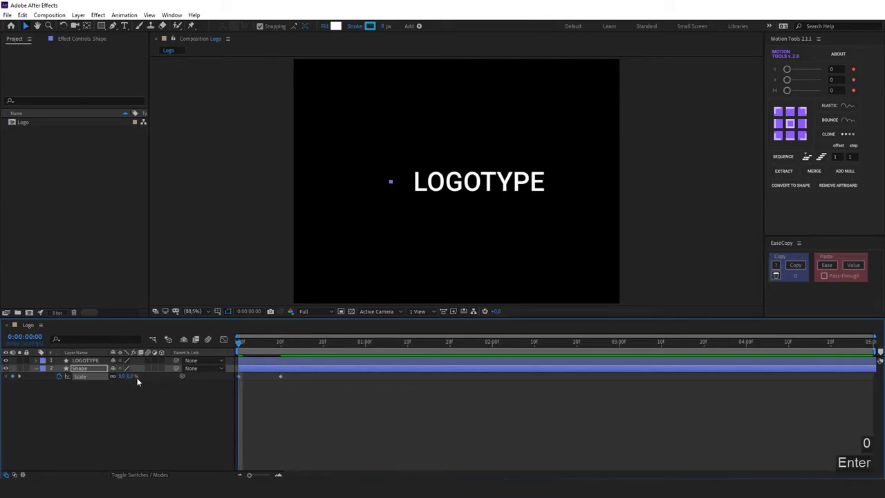
{"action": "left_click", "coordinate": [144, 420]}
{"action": "left_click_drag", "start_coordinate": [235, 349], "coordinate": [254, 353]}
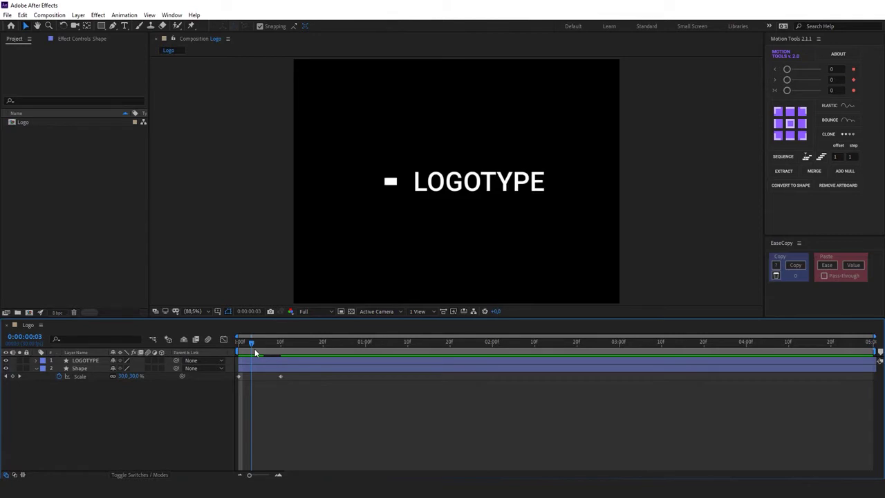
{"action": "left_click_drag", "start_coordinate": [255, 352], "coordinate": [281, 350]}
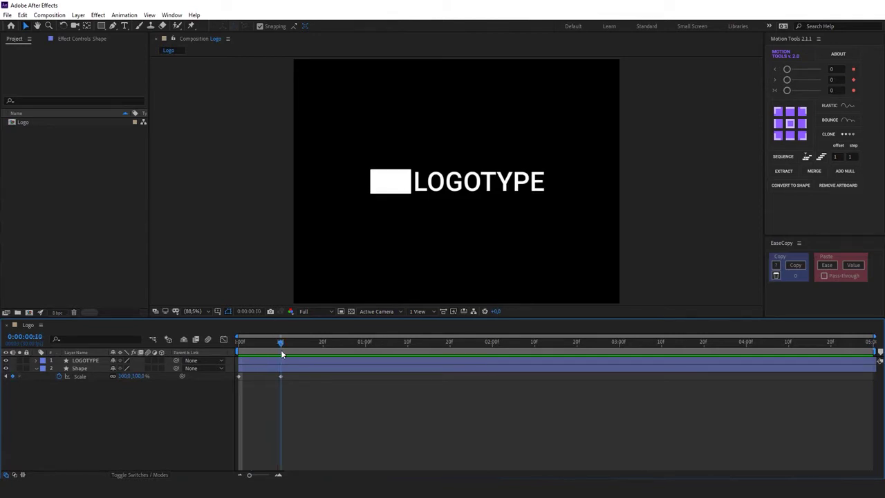
Step: Shift the LOGOTYPE and Shape layers together so they start at frame 10, and preview the animation
{"action": "left_click", "coordinate": [279, 357]}
{"action": "left_click", "coordinate": [276, 367], "text": "shift"}
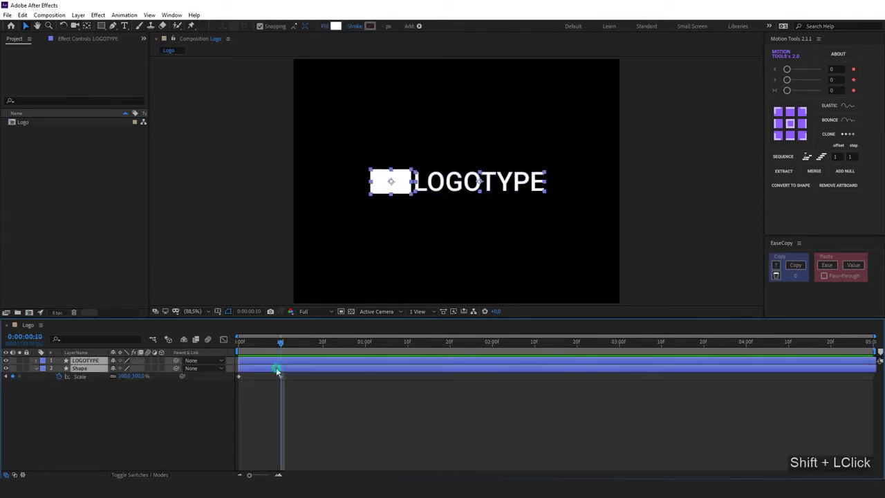
{"action": "left_click_drag", "start_coordinate": [268, 359], "coordinate": [242, 350]}
{"action": "key", "text": "space"}
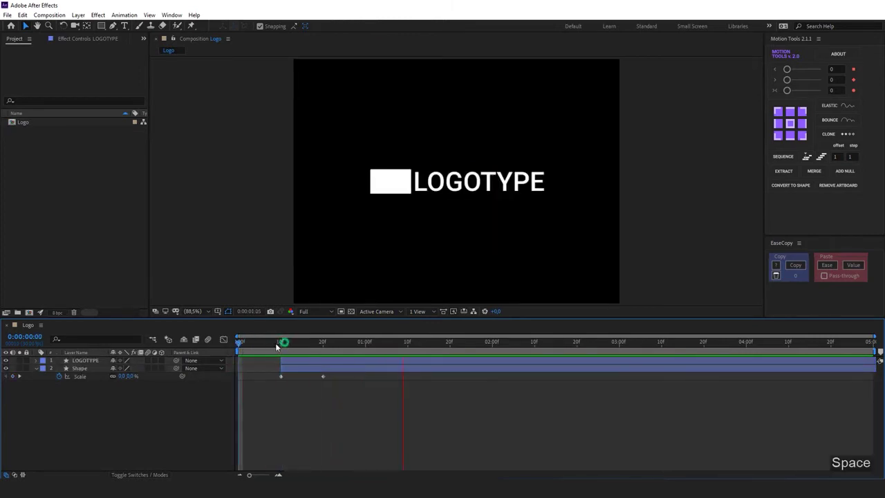
{"action": "key", "text": "space"}
Step: Expand the Shape layer's Transform properties and set its Scale to 30% at the frame 10 keyframe
{"action": "left_click", "coordinate": [36, 369]}
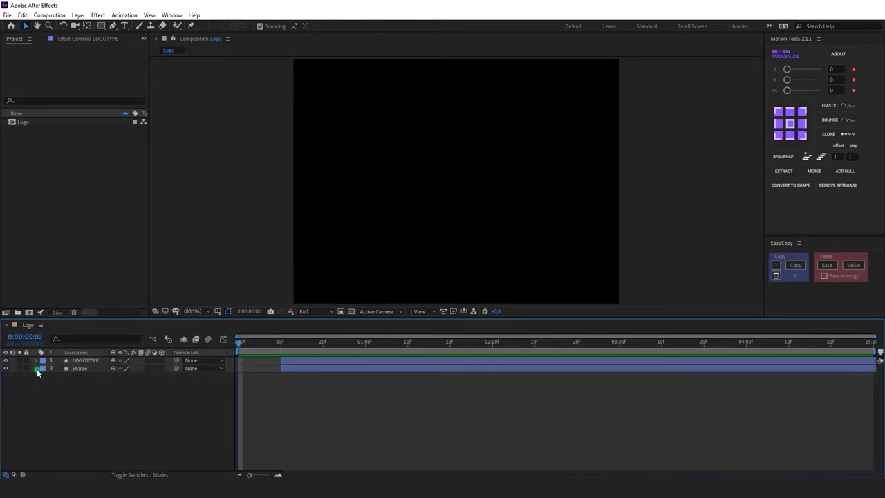
{"action": "left_click", "coordinate": [37, 369]}
{"action": "left_click", "coordinate": [276, 343]}
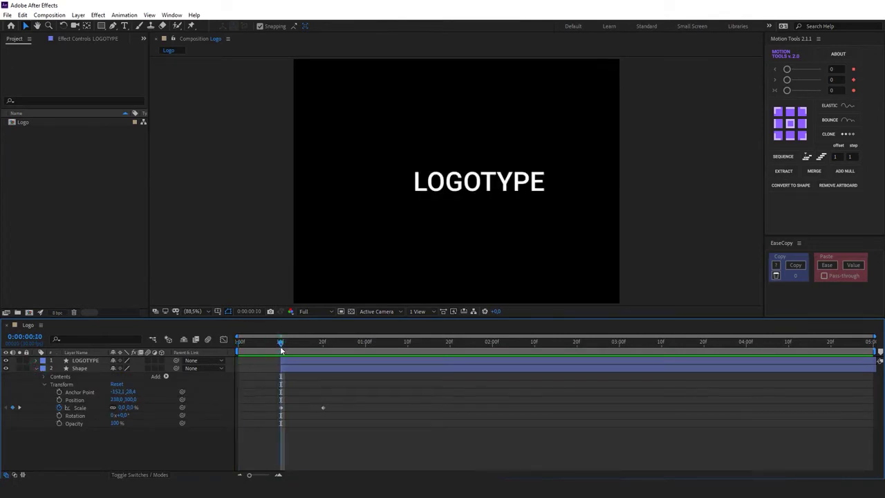
{"action": "left_click", "coordinate": [132, 407]}
{"action": "key", "text": "BackSpace"}
{"action": "type", "text": "30"}
{"action": "key", "text": "Return"}
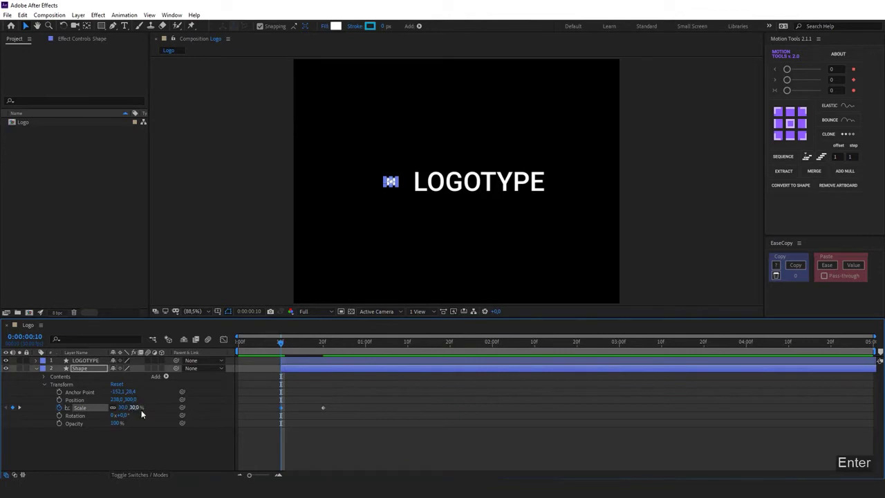
Step: Apply Easy Ease to both Scale keyframes of the Shape layer and show their speed curve fitted in the Graph Editor
{"action": "left_click_drag", "start_coordinate": [337, 407], "coordinate": [277, 410]}
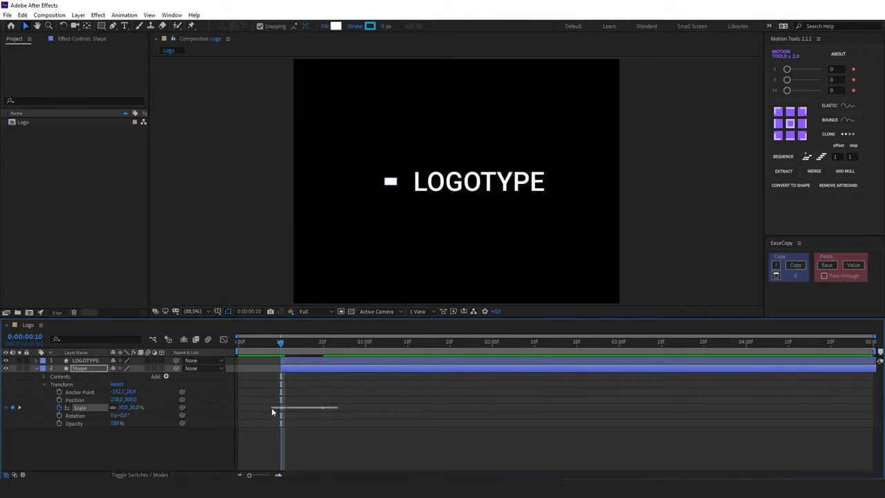
{"action": "key", "text": "F9"}
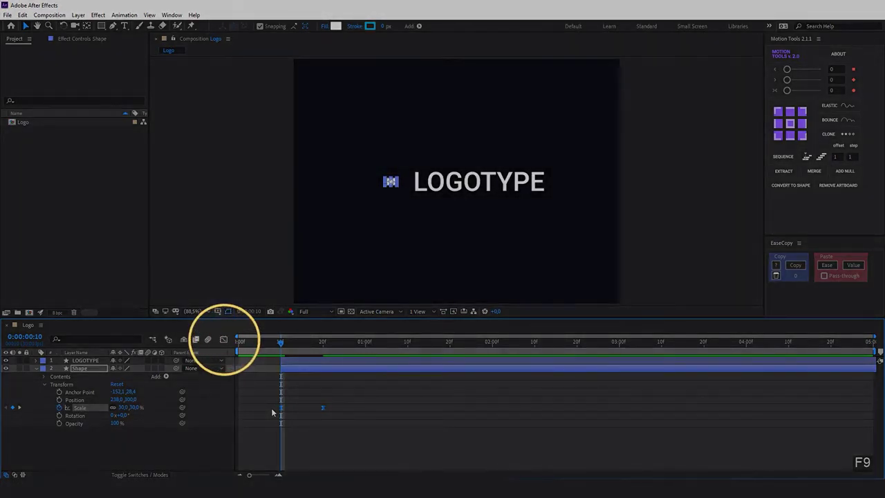
{"action": "left_click", "coordinate": [223, 340]}
{"action": "left_click", "coordinate": [531, 465]}
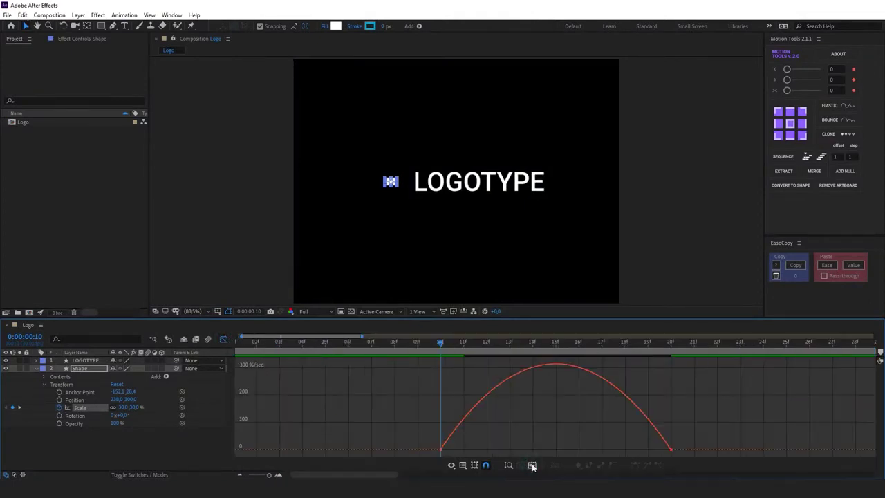
Step: Examine the Graph Editor's options for the displayed properties and the graph type
{"action": "left_click", "coordinate": [452, 464]}
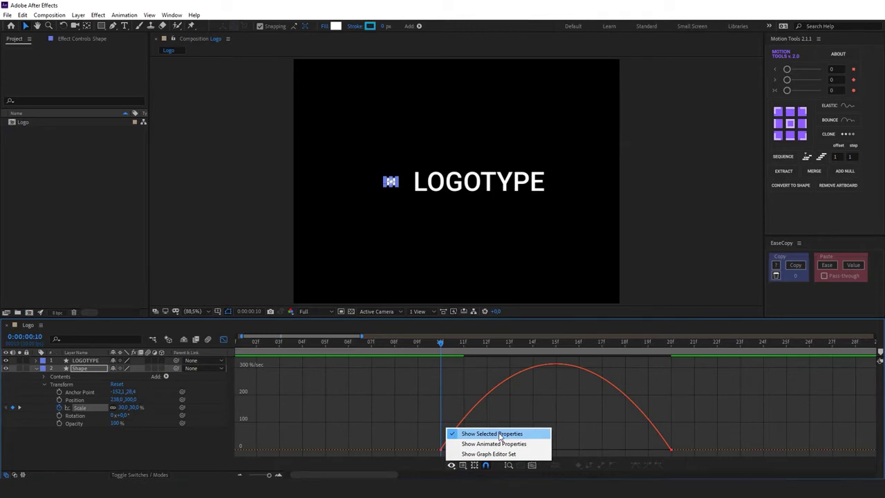
{"action": "left_click", "coordinate": [463, 465]}
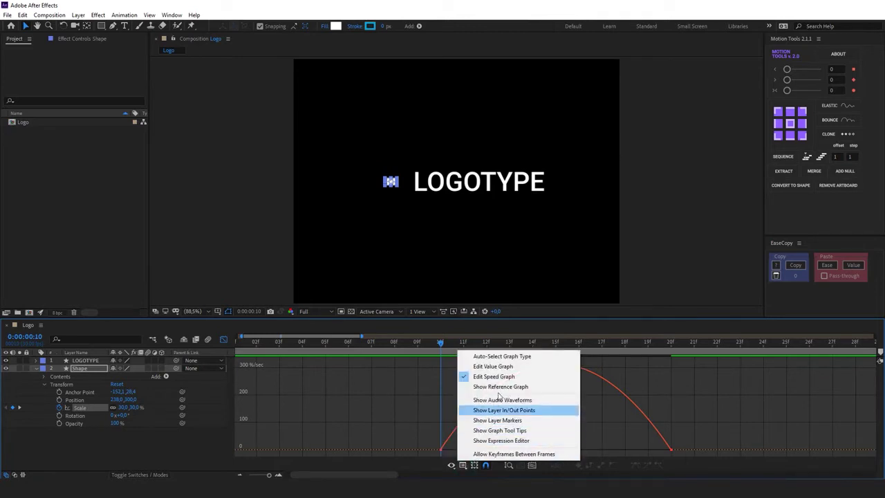
{"action": "left_click", "coordinate": [436, 467]}
Step: Lengthen the end keyframe's influence so the Scale speed curve peaks early, at about frame 12, and slows gradually toward frame 20
{"action": "left_click_drag", "start_coordinate": [690, 440], "coordinate": [532, 448]}
{"action": "scroll", "coordinate": [537, 422], "scroll_direction": "down", "scroll_amount": 2, "text": "ctrl"}
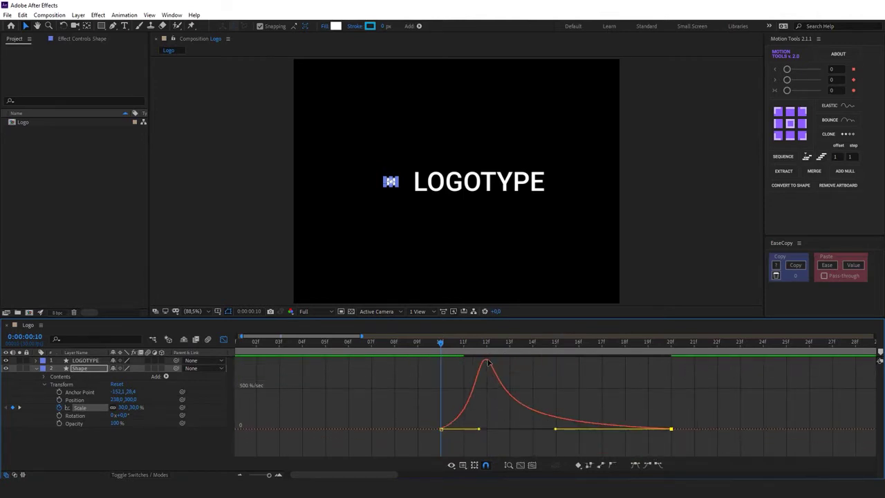
{"action": "left_click", "coordinate": [486, 361]}
Step: Preview the animation from the start with the LOGOTYPE layer hidden, and return to frame 10
{"action": "key", "text": "Home"}
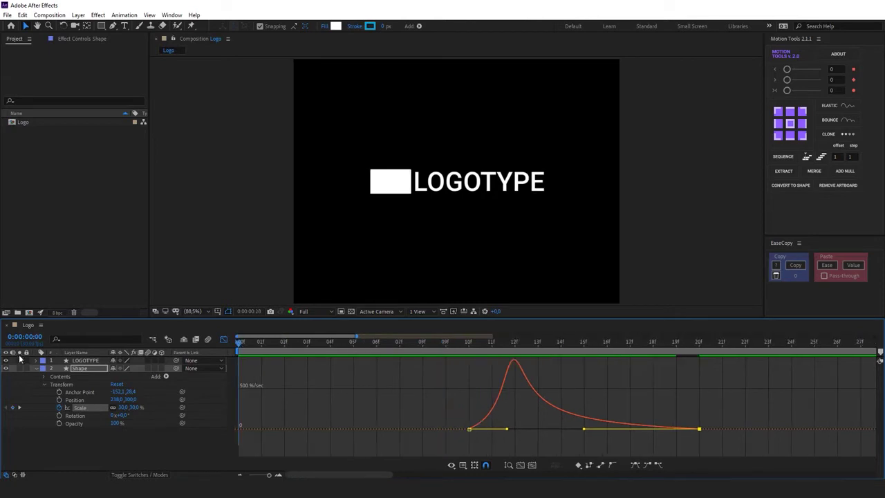
{"action": "left_click", "coordinate": [6, 360]}
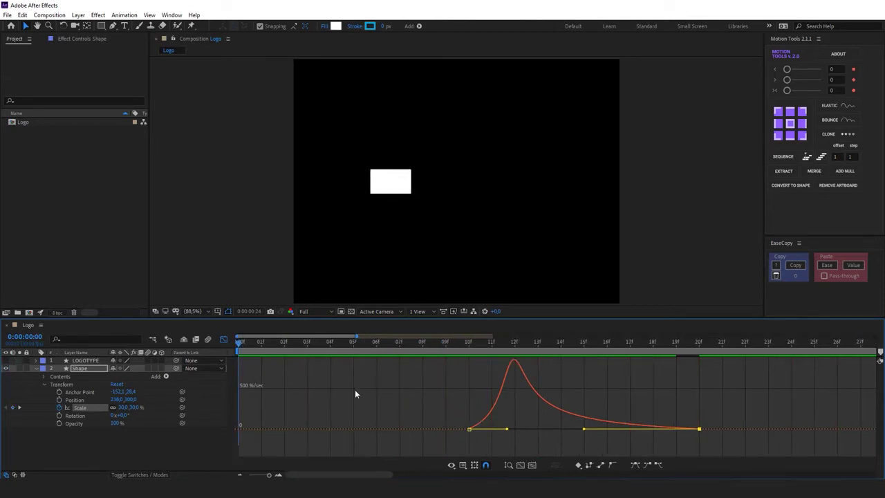
{"action": "left_click", "coordinate": [482, 348]}
{"action": "left_click", "coordinate": [468, 348]}
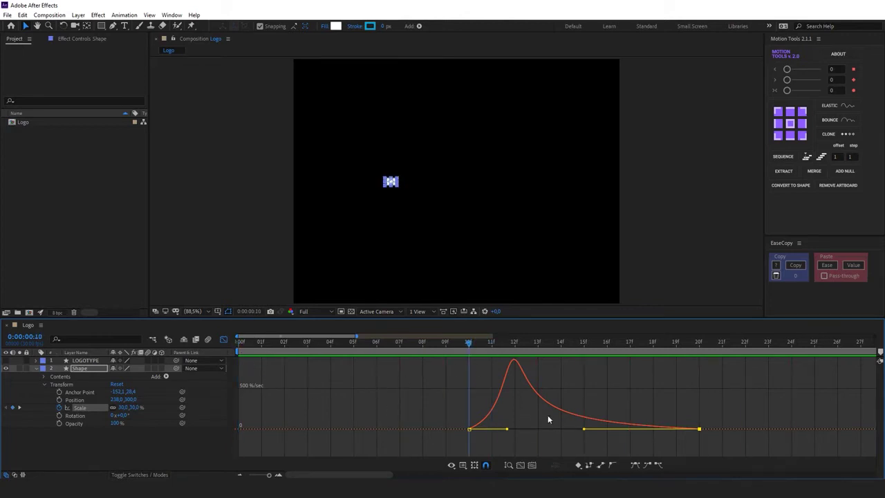
Step: Try a reversed Scale easing with the speed peak at about frame 18, and preview the slow start
{"action": "left_click_drag", "start_coordinate": [723, 418], "coordinate": [611, 433]}
{"action": "key", "text": "F9"}
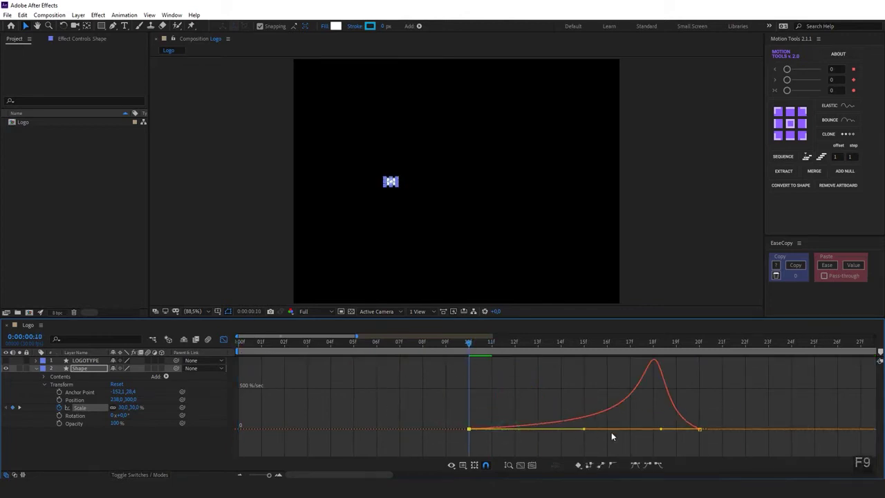
{"action": "left_click", "coordinate": [611, 436]}
{"action": "key", "text": "space"}
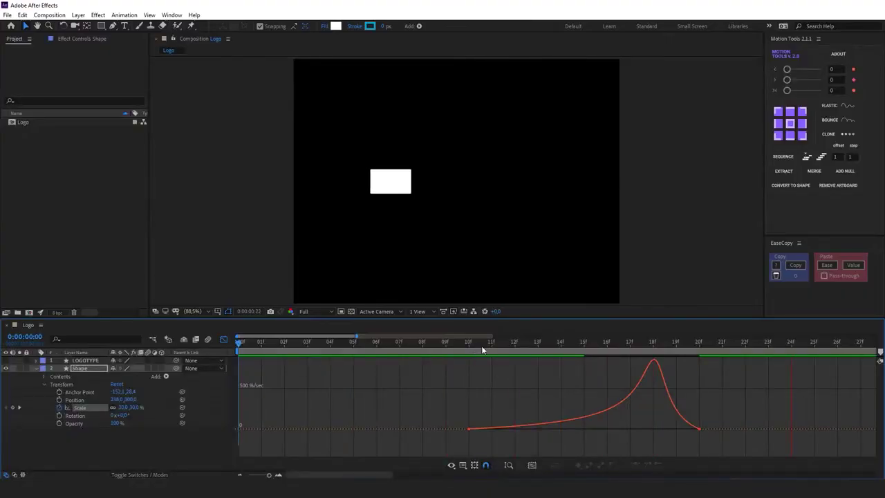
Step: Return the Scale speed curve to its early peak at about frame 12 and preview the animation
{"action": "left_click", "coordinate": [470, 346]}
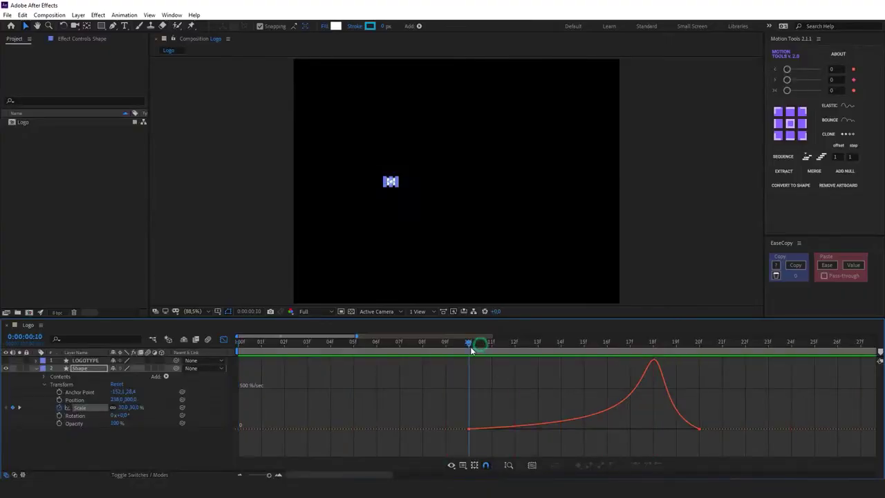
{"action": "key", "text": "ctrl+z"}
{"action": "left_click_drag", "start_coordinate": [661, 427], "coordinate": [556, 433]}
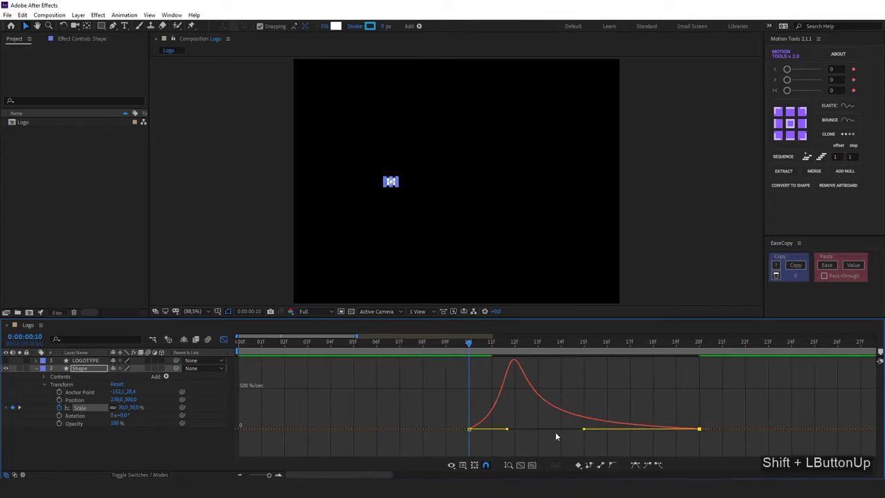
{"action": "key", "text": "space"}
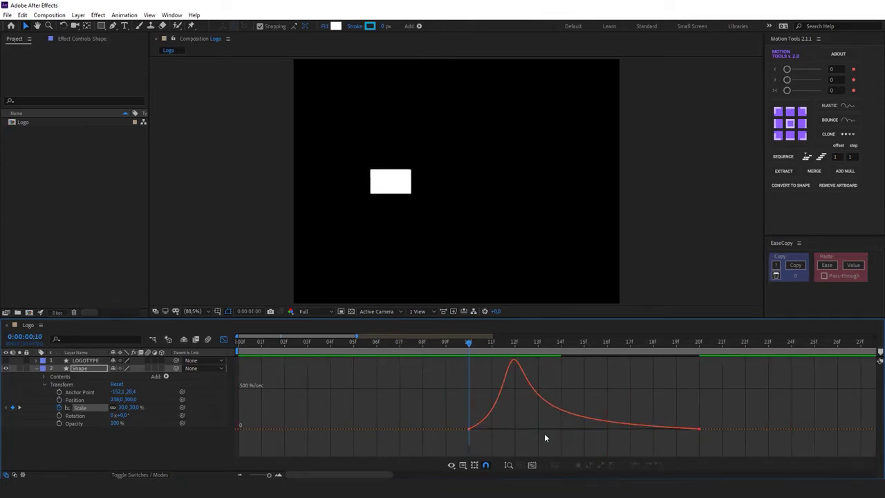
Step: Try collapsing the frame 10 keyframe's influence so the scaling starts at full speed, preview it, and undo the change
{"action": "left_click", "coordinate": [468, 344]}
{"action": "left_click_drag", "start_coordinate": [468, 343], "coordinate": [470, 385]}
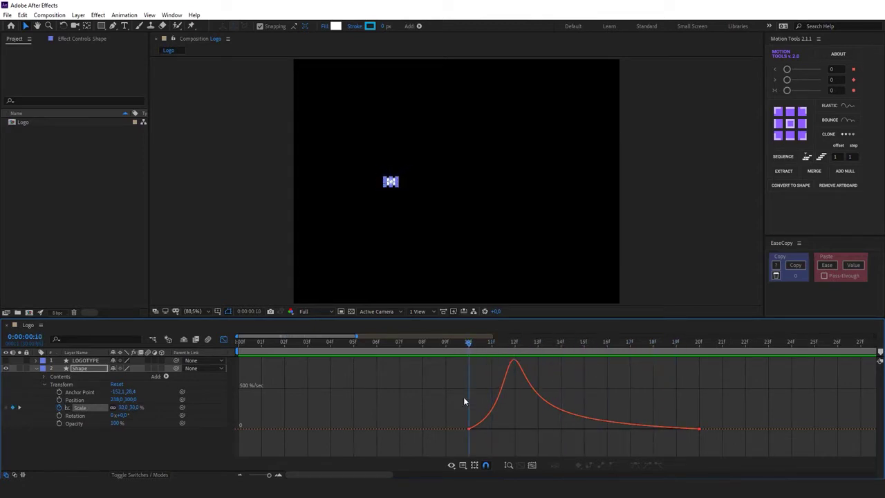
{"action": "mouse_move", "coordinate": [481, 431]}
{"action": "left_mouse_down"}
{"action": "mouse_move", "coordinate": [498, 438]}
{"action": "mouse_move", "coordinate": [467, 434]}
{"action": "left_mouse_up"}
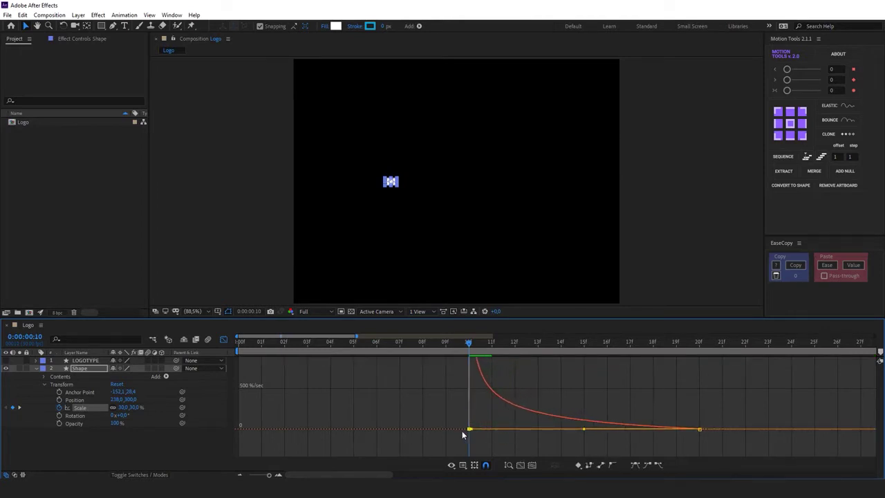
{"action": "key", "text": "space"}
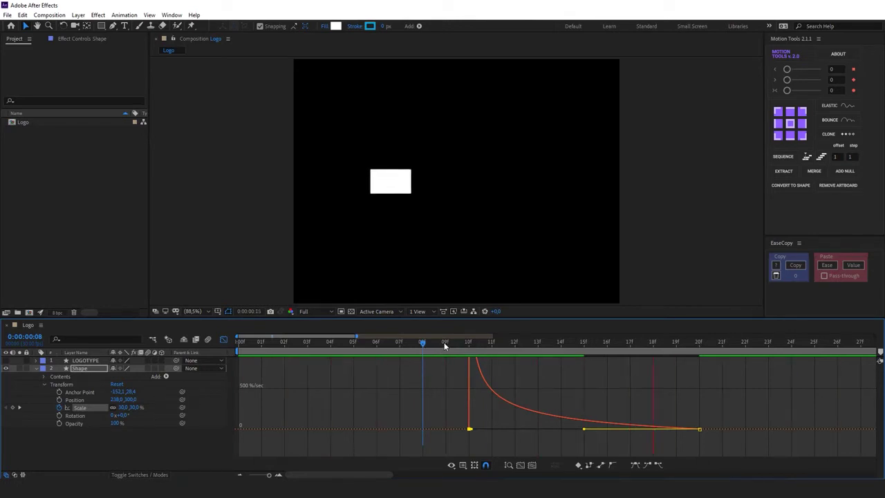
{"action": "key", "text": "ctrl+z"}
Step: Close the Graph Editor, trim the Shape layer's start to the speed peak at frame 12, and preview from frame 1
{"action": "left_click", "coordinate": [515, 349]}
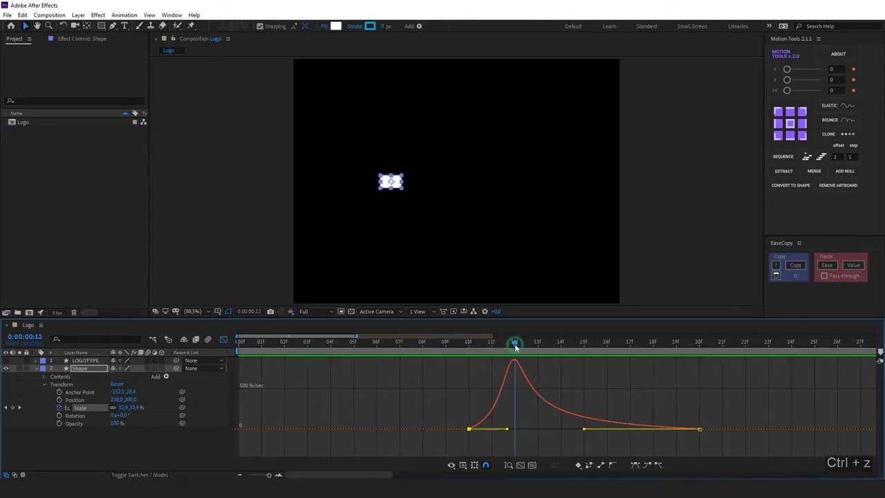
{"action": "left_click", "coordinate": [223, 339]}
{"action": "left_click_drag", "start_coordinate": [467, 369], "coordinate": [513, 369]}
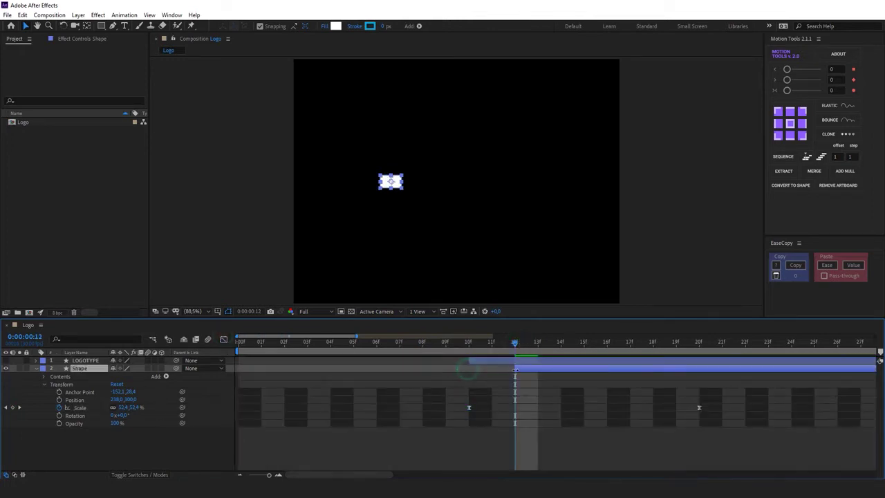
{"action": "left_click", "coordinate": [260, 343]}
{"action": "key", "text": "space"}
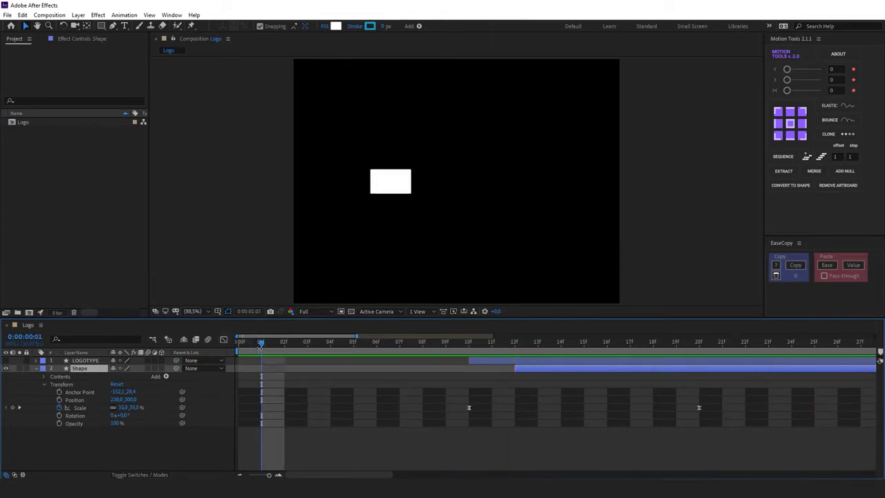
Step: Review the trimmed Shape animation over the full timeline and collapse the Shape layer's properties
{"action": "key", "text": "space"}
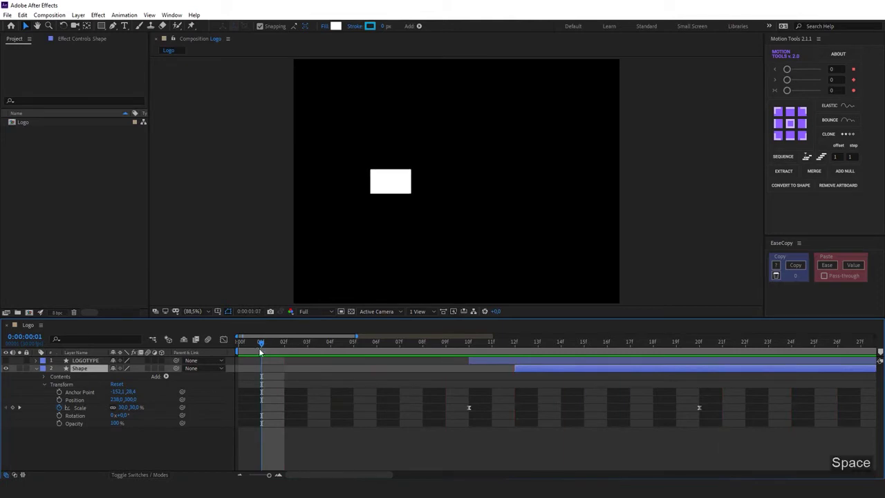
{"action": "scroll", "coordinate": [443, 413], "scroll_direction": "down", "scroll_amount": 5}
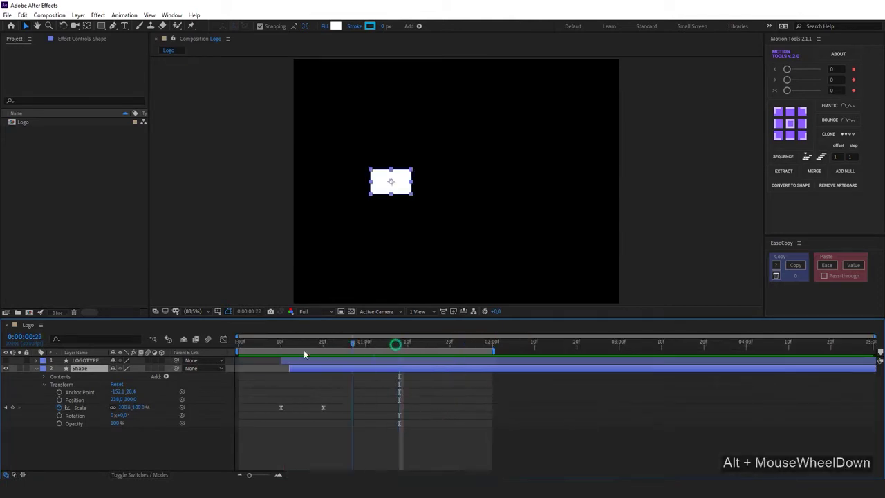
{"action": "left_click_drag", "start_coordinate": [304, 346], "coordinate": [251, 345]}
{"action": "left_click", "coordinate": [35, 369]}
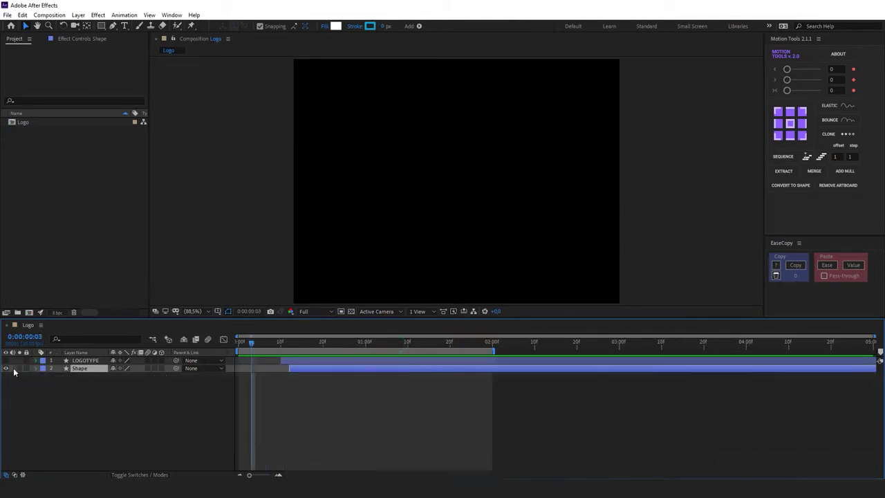
Step: Set a Position keyframe on the LOGOTYPE layer at 0:00:01:00, 20 frames after its start at frame 10
{"action": "left_click_drag", "start_coordinate": [273, 345], "coordinate": [282, 344]}
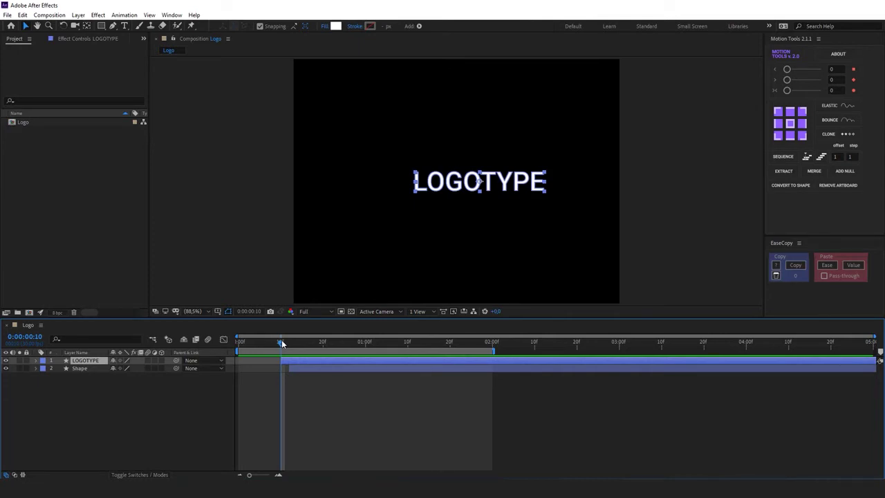
{"action": "key", "text": "ctrl+shift"}
{"action": "key", "text": "ctrl+shift+Right"}
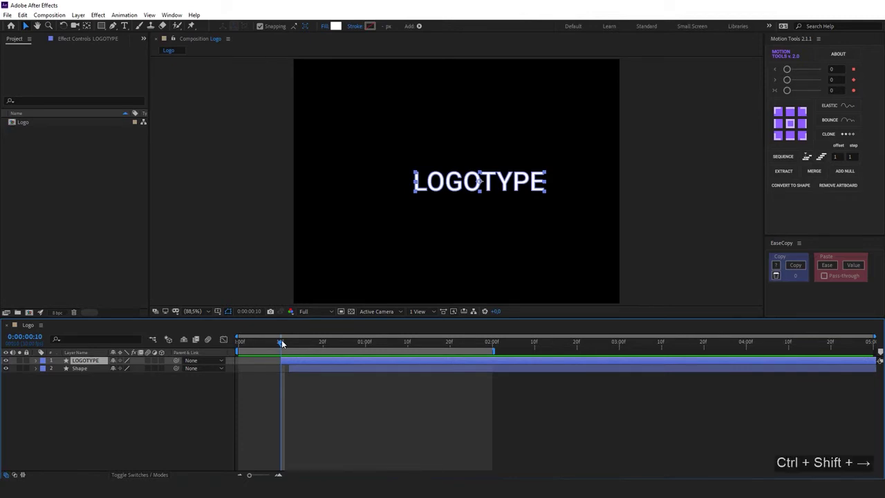
{"action": "key", "text": "ctrl+shift+Right"}
{"action": "key", "text": "p"}
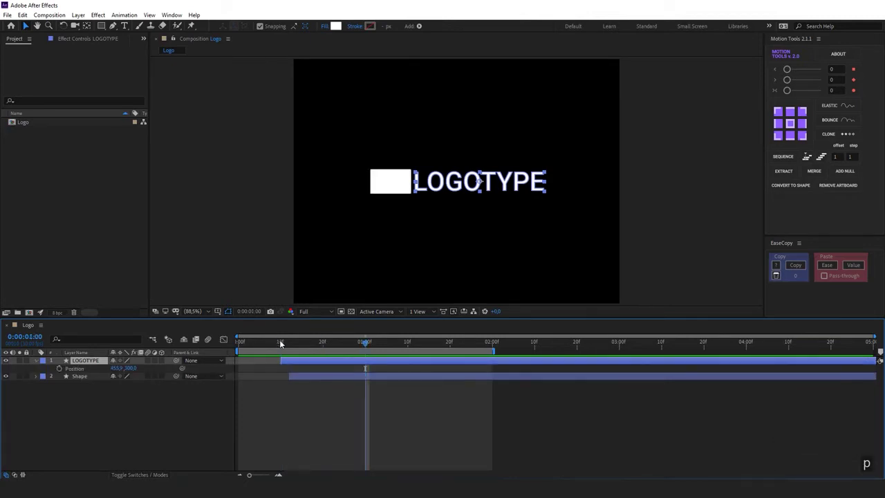
{"action": "left_click", "coordinate": [60, 368]}
Step: At frame 10, move the LOGOTYPE layer's X position to 118.9 and apply Easy Ease to both Position keyframes
{"action": "left_click_drag", "start_coordinate": [363, 344], "coordinate": [281, 342]}
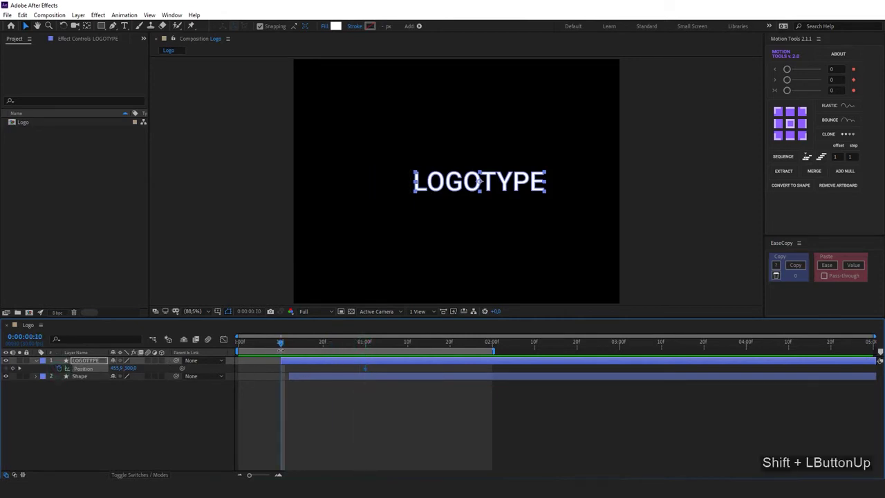
{"action": "left_click_drag", "start_coordinate": [114, 367], "coordinate": [8, 367]}
{"action": "left_click_drag", "start_coordinate": [281, 341], "coordinate": [364, 373]}
{"action": "key", "text": "F9"}
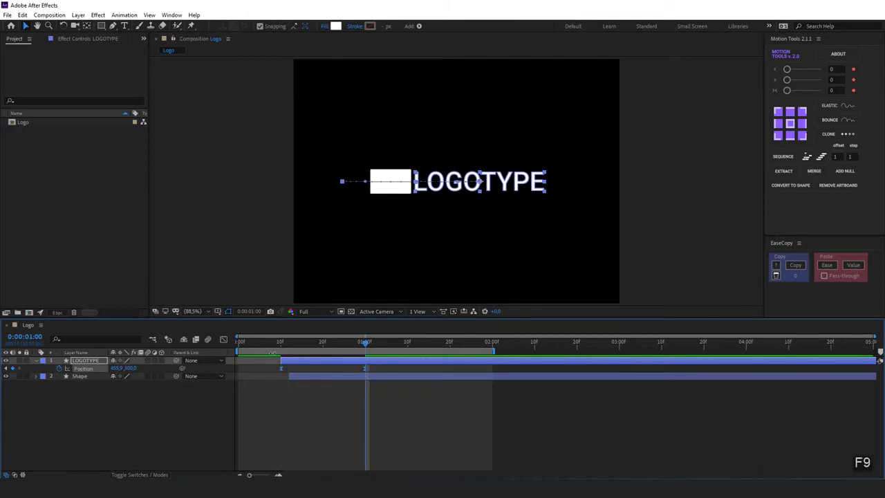
Step: Reshape the LOGOTYPE's Position speed curve so the slide peaks early and settles slowly, and preview it
{"action": "left_click", "coordinate": [223, 338]}
{"action": "left_click_drag", "start_coordinate": [308, 429], "coordinate": [242, 385]}
{"action": "left_click", "coordinate": [223, 338]}
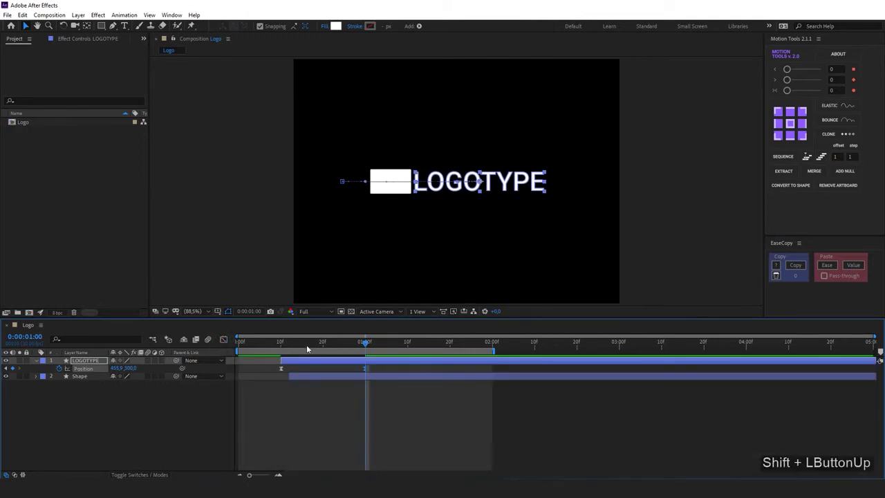
{"action": "key", "text": "space"}
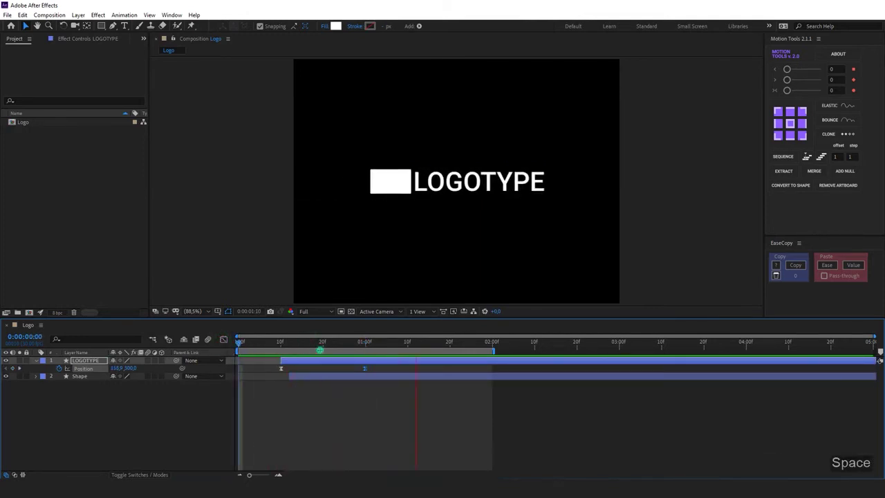
Step: At 0:00:01:00, draw a rectangular mask on the LOGOTYPE layer closely around the text, starting at the white shape's edge, and preview it
{"action": "left_click_drag", "start_coordinate": [284, 341], "coordinate": [370, 365]}
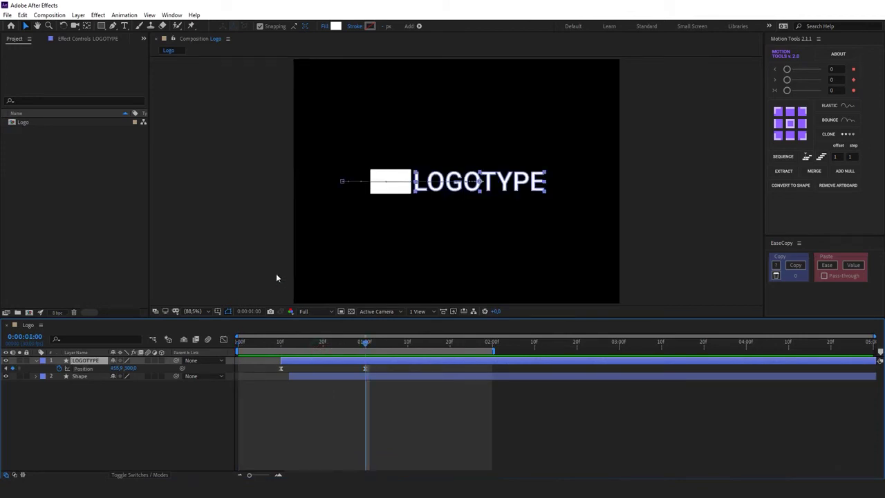
{"action": "left_click", "coordinate": [101, 28]}
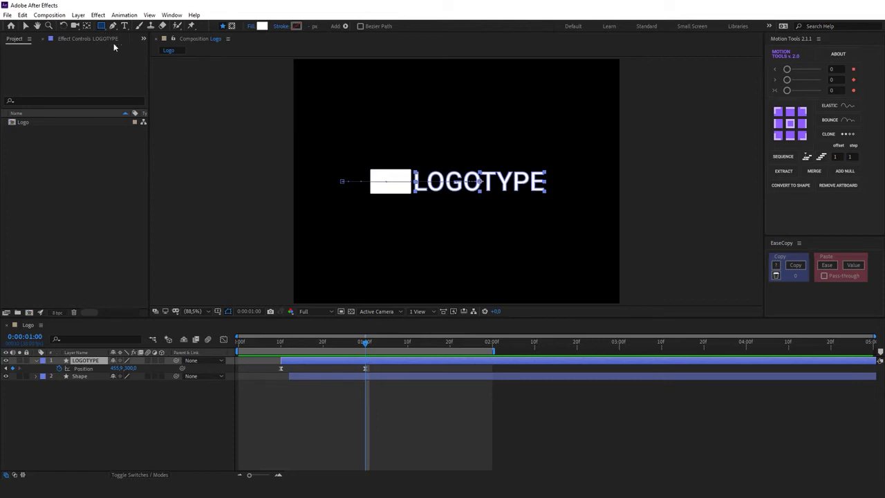
{"action": "left_click", "coordinate": [233, 26]}
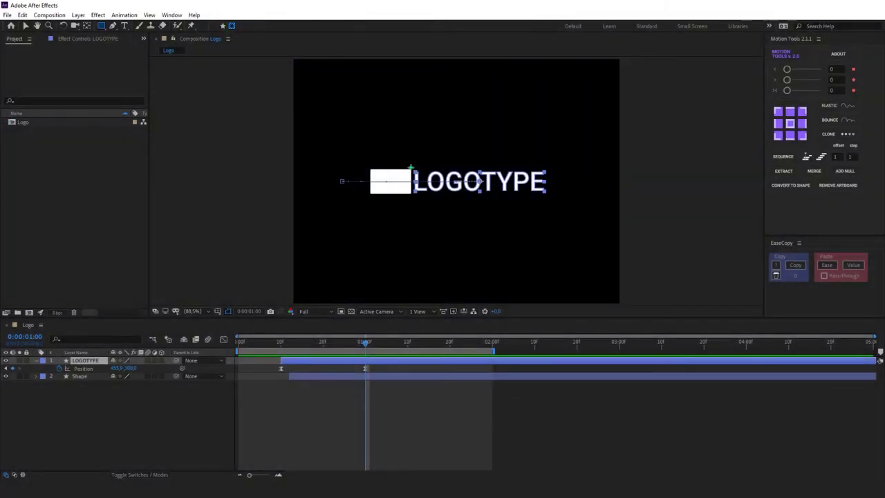
{"action": "left_click_drag", "start_coordinate": [410, 167], "coordinate": [550, 194]}
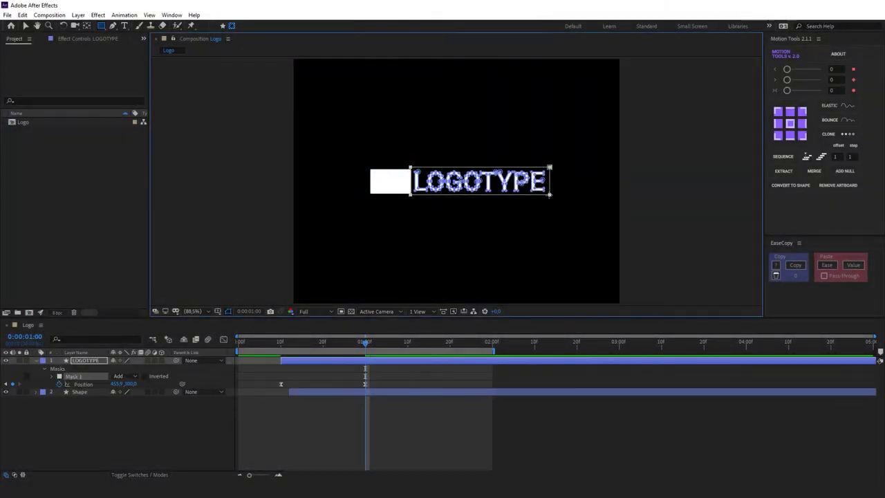
{"action": "key", "text": "v"}
{"action": "key", "text": "space"}
{"action": "left_click", "coordinate": [364, 344]}
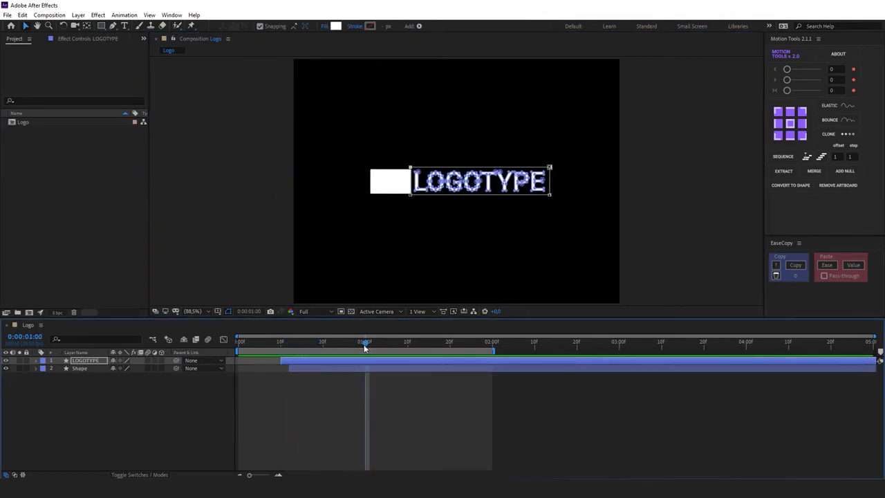
Step: Show the rulers at 0:00:01:00 and place a vertical guide between the white shape and the LOGOTYPE text
{"action": "mouse_move", "coordinate": [364, 345]}
{"action": "left_mouse_down"}
{"action": "mouse_move", "coordinate": [302, 351]}
{"action": "mouse_move", "coordinate": [367, 355]}
{"action": "left_mouse_up"}
{"action": "key", "text": "ctrl+r"}
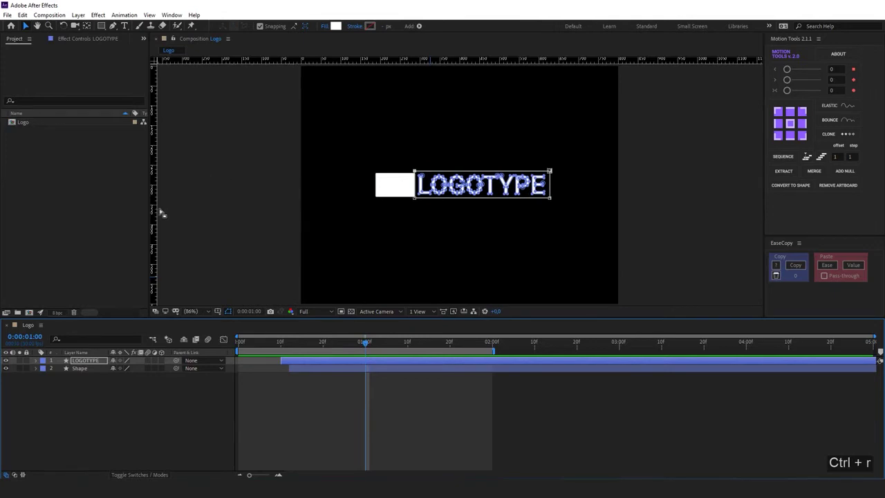
{"action": "left_click_drag", "start_coordinate": [159, 213], "coordinate": [413, 224]}
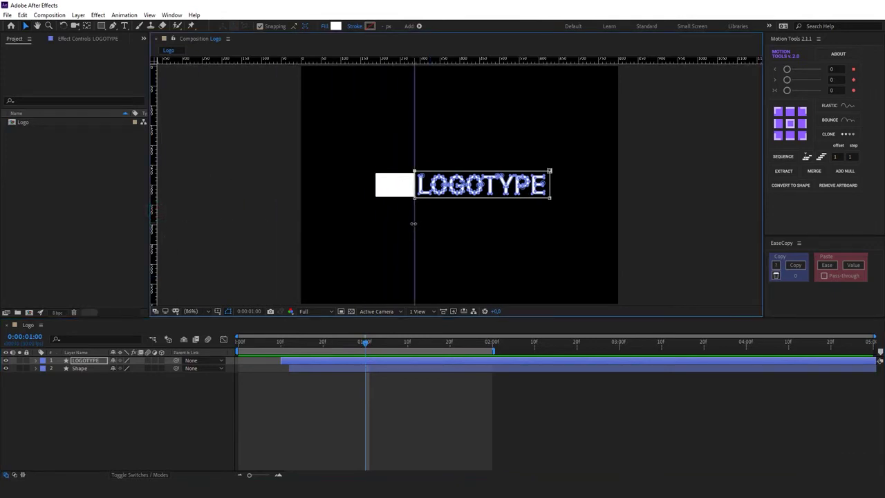
Step: Keyframe the LOGOTYPE's Mask Path at 0:00:01:00, and at frame 10 move the mask right so its left edge meets the guide
{"action": "key", "text": "ctrl+shift+n"}
{"action": "key", "text": "alt+m"}
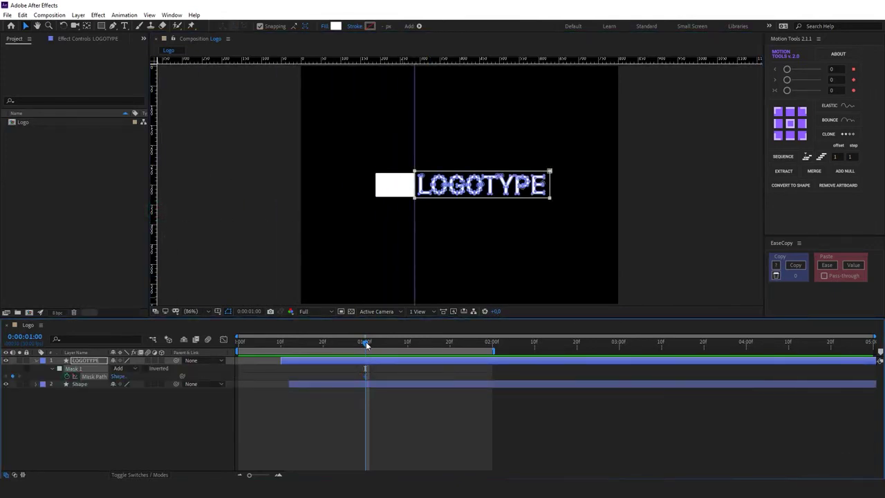
{"action": "left_click_drag", "start_coordinate": [366, 342], "coordinate": [282, 348]}
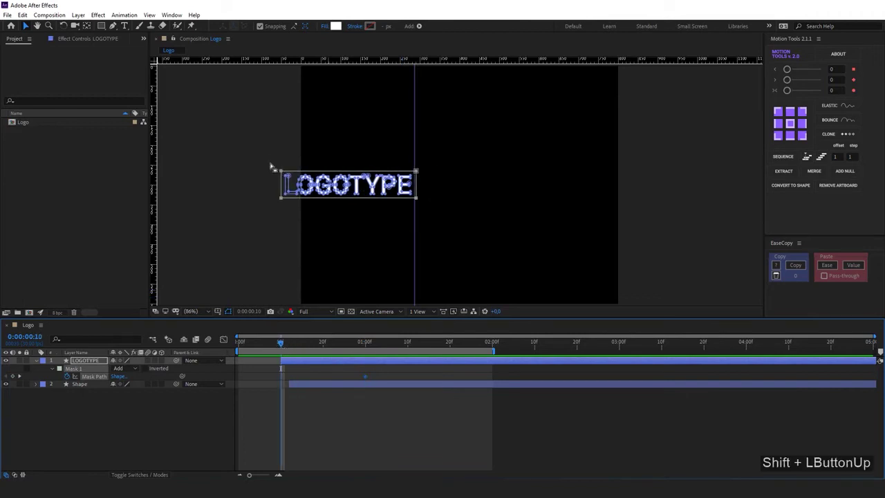
{"action": "left_click_drag", "start_coordinate": [352, 195], "coordinate": [486, 195]}
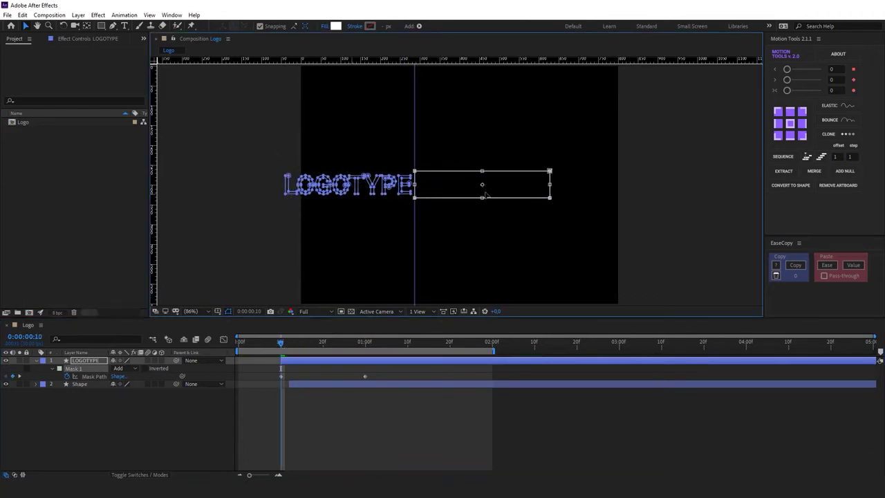
Step: Apply Easy Ease to the Mask Path keyframes, match their speed curve to the early Position peak, and preview the reveal
{"action": "key", "text": "F9"}
{"action": "left_click", "coordinate": [223, 339]}
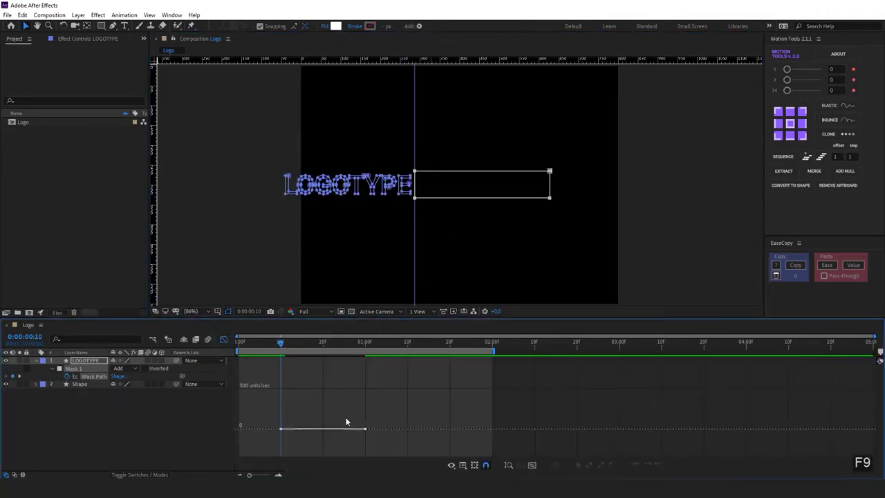
{"action": "left_click", "coordinate": [347, 422]}
{"action": "left_click", "coordinate": [223, 339], "text": "shift"}
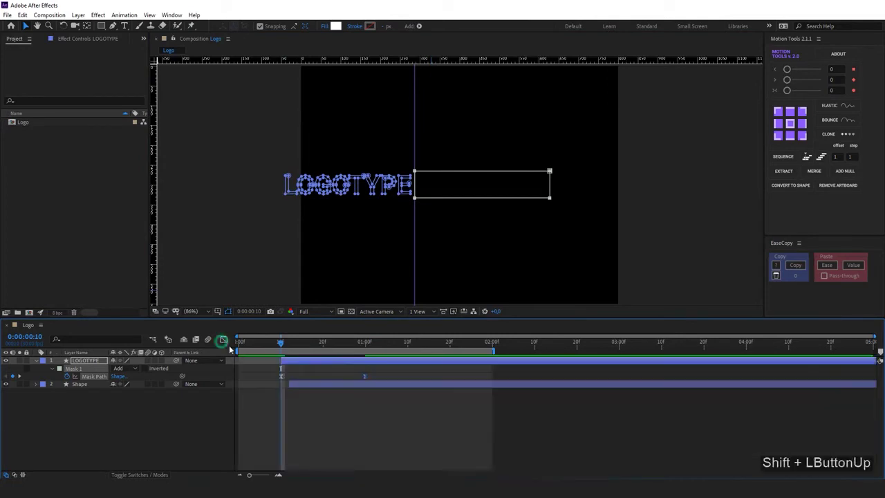
{"action": "left_click", "coordinate": [310, 365]}
{"action": "left_click_drag", "start_coordinate": [299, 342], "coordinate": [241, 342]}
{"action": "key", "text": "space"}
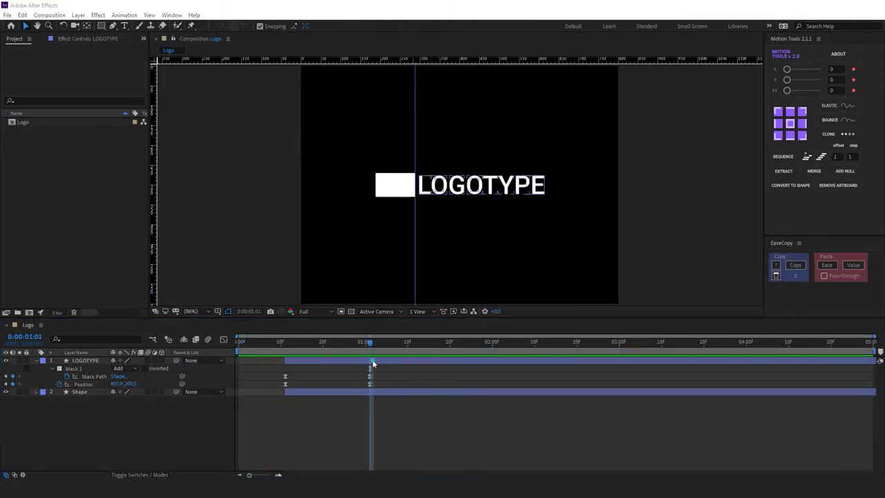
Step: Remove the mask and the Position keyframes from the LOGOTYPE layer
{"action": "left_click", "coordinate": [372, 359]}
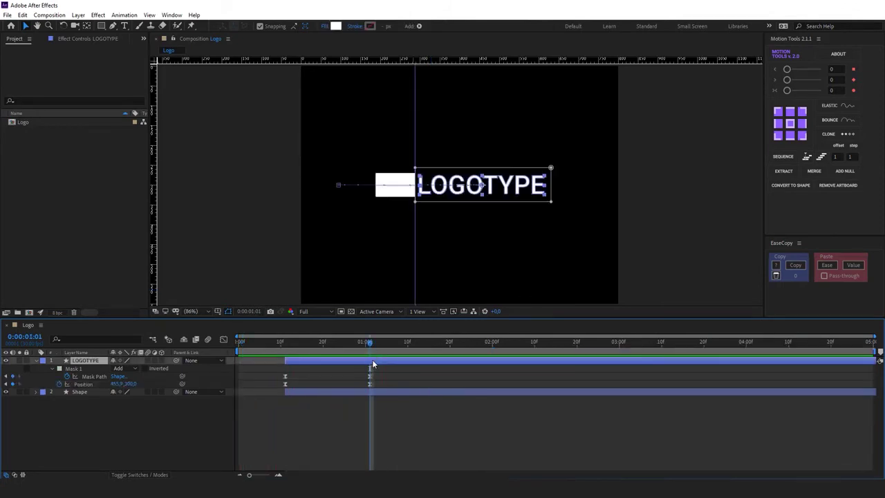
{"action": "key", "text": "u"}
{"action": "key", "text": "u"}
{"action": "left_click", "coordinate": [79, 369]}
{"action": "key", "text": "Delete"}
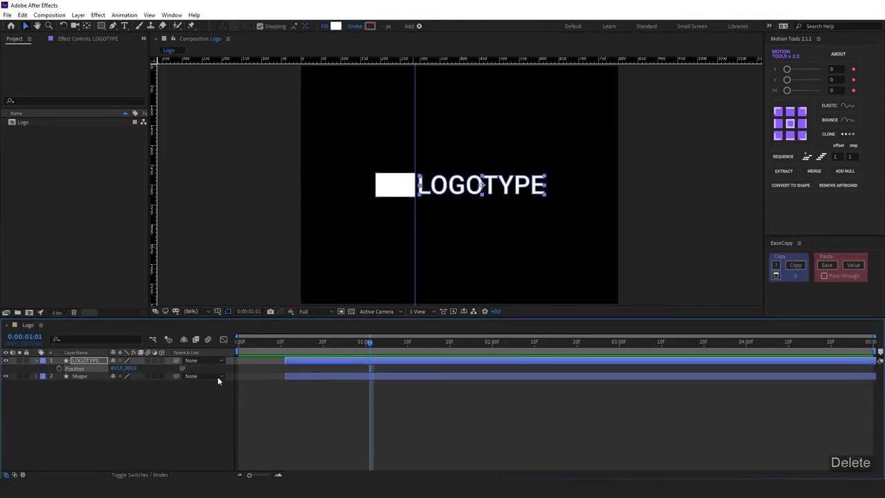
Step: Expand the LOGOTYPE layer's contents, group all its letters from L to E, and open the new group
{"action": "left_click", "coordinate": [36, 360]}
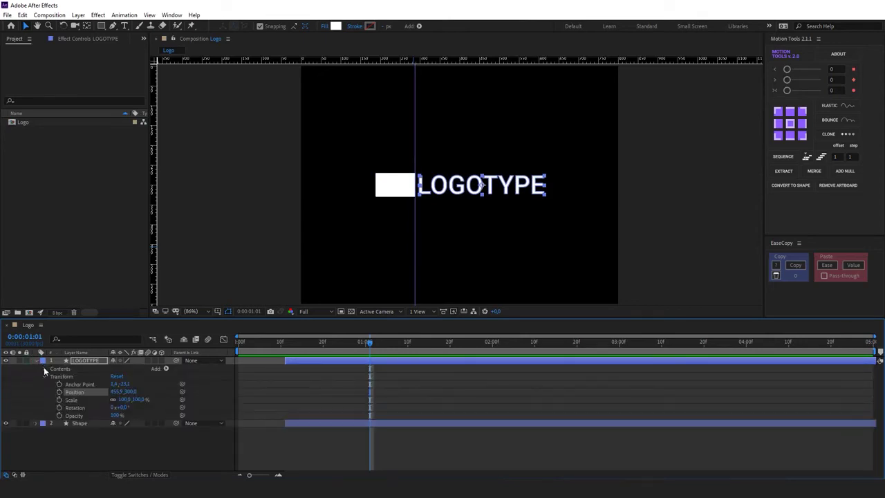
{"action": "left_click", "coordinate": [45, 368]}
{"action": "left_click", "coordinate": [60, 375]}
{"action": "left_click", "coordinate": [65, 431], "text": "shift"}
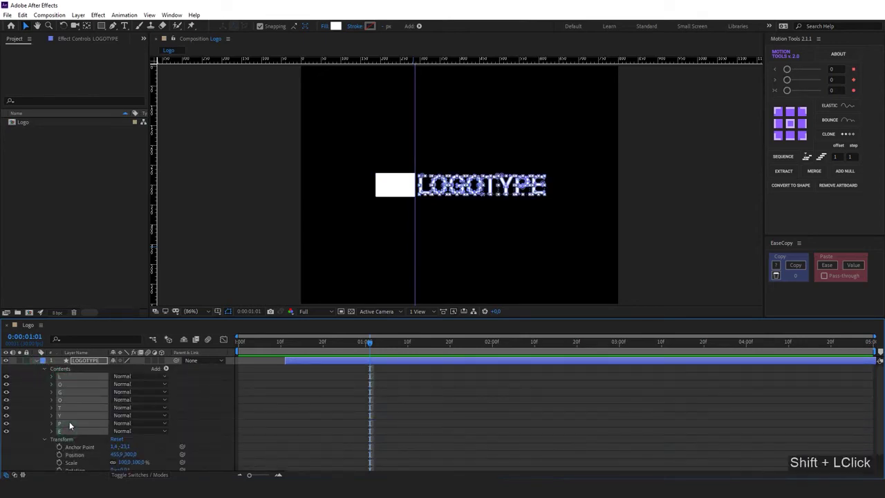
{"action": "key", "text": "ctrl+g"}
{"action": "left_click", "coordinate": [51, 376]}
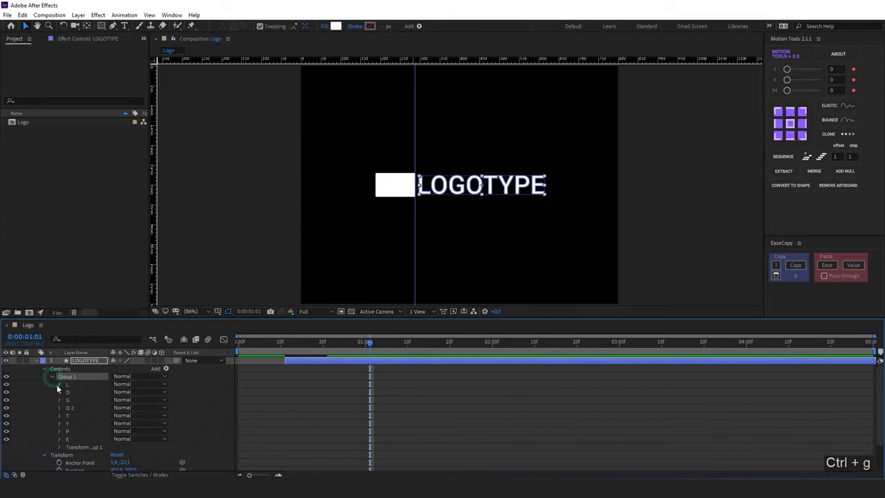
Step: Try changing the letter group's Position in its transform properties, and undo both the move and the grouping
{"action": "left_click", "coordinate": [57, 446]}
{"action": "mouse_move", "coordinate": [114, 429]}
{"action": "left_mouse_down"}
{"action": "mouse_move", "coordinate": [106, 427]}
{"action": "mouse_move", "coordinate": [123, 430]}
{"action": "left_mouse_up"}
{"action": "key", "text": "ctrl+z"}
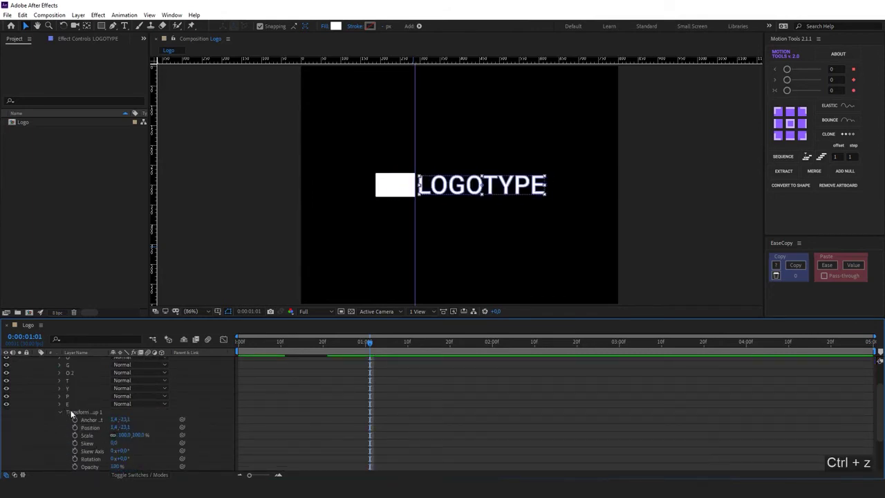
{"action": "key", "text": "ctrl+z"}
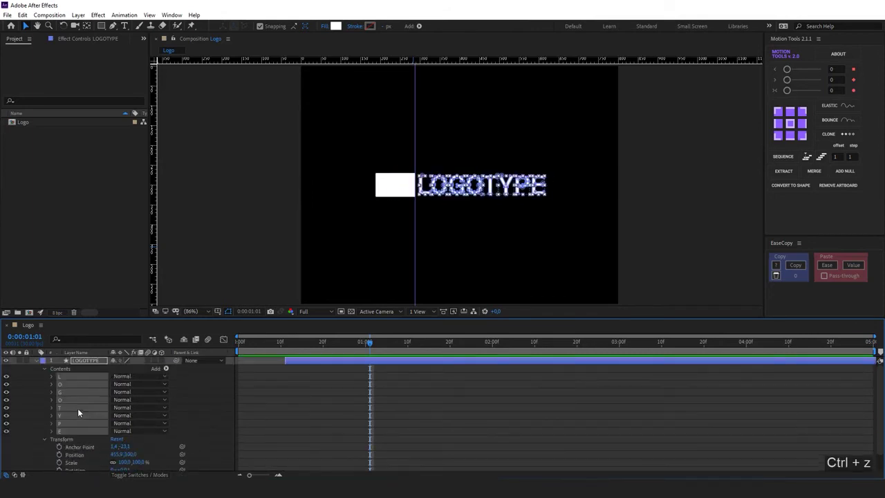
Step: Try scaling the letter L through its own transform properties and undo the change
{"action": "left_click", "coordinate": [51, 376]}
{"action": "left_click_drag", "start_coordinate": [139, 432], "coordinate": [135, 455]}
{"action": "key", "text": "ctrl+z"}
{"action": "key", "text": "ctrl+z"}
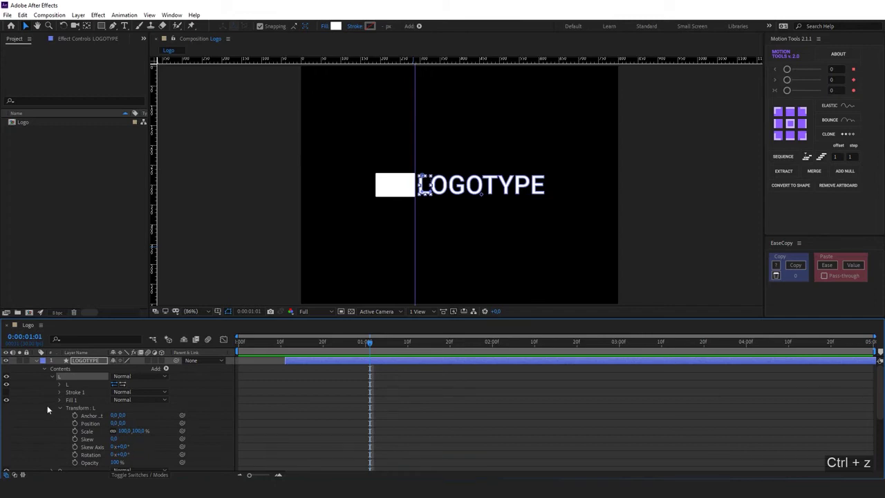
Step: Select all the LOGOTYPE letters from L to E and centre each letter's anchor point with Motion Tools
{"action": "left_click", "coordinate": [52, 376]}
{"action": "left_click", "coordinate": [67, 431], "text": "shift"}
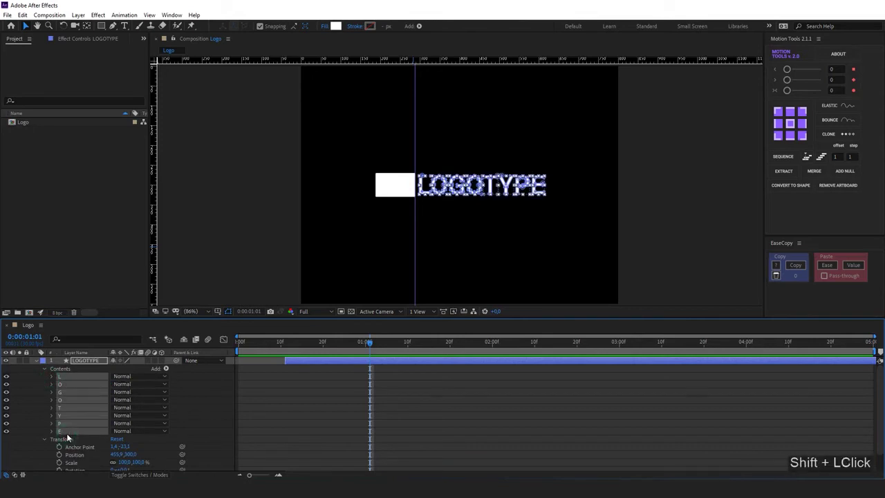
{"action": "left_click", "coordinate": [791, 124]}
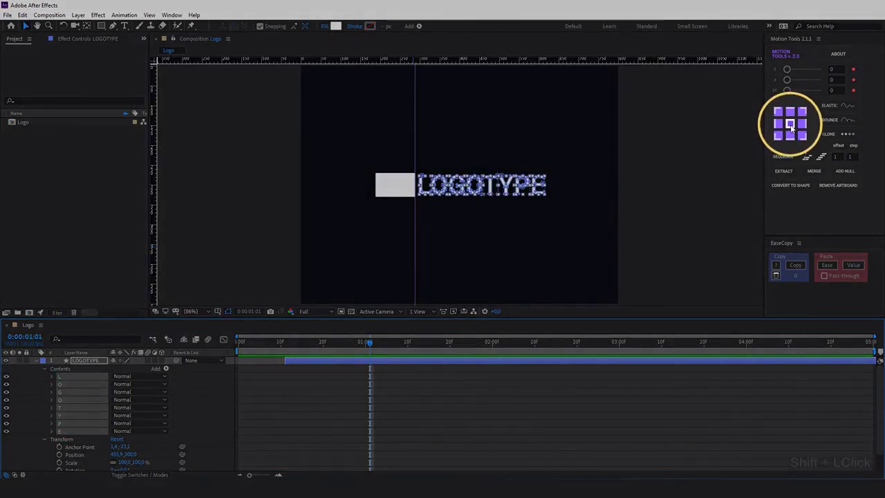
{"action": "left_click", "coordinate": [791, 126], "text": "alt"}
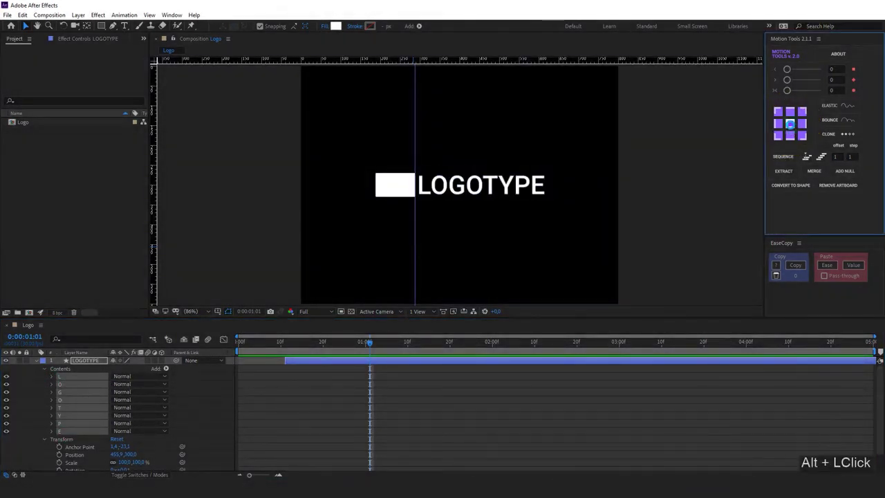
Step: Test scaling the letter L around its centred anchor point and undo the change
{"action": "left_click", "coordinate": [44, 379]}
{"action": "left_click", "coordinate": [142, 431]}
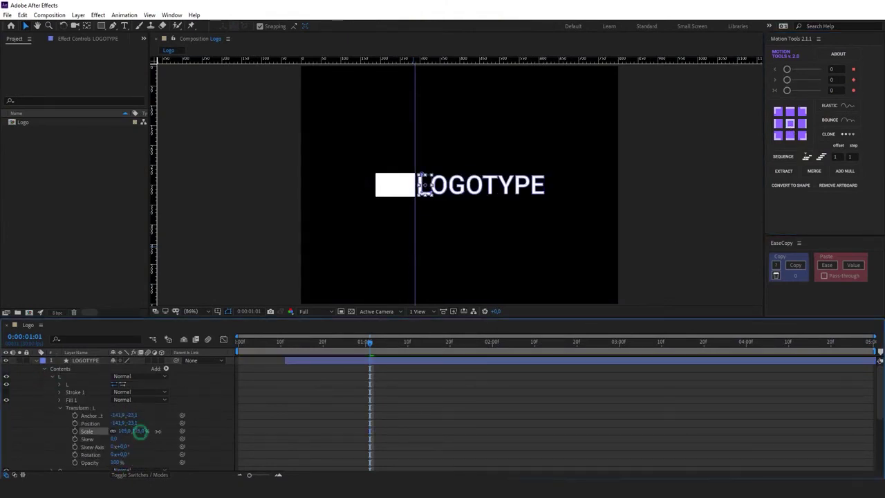
{"action": "key", "text": "ctrl+z"}
Step: Select all the LOGOTYPE letters from L to E and set Position keyframes for them at 0:00:01:10
{"action": "left_click", "coordinate": [58, 376]}
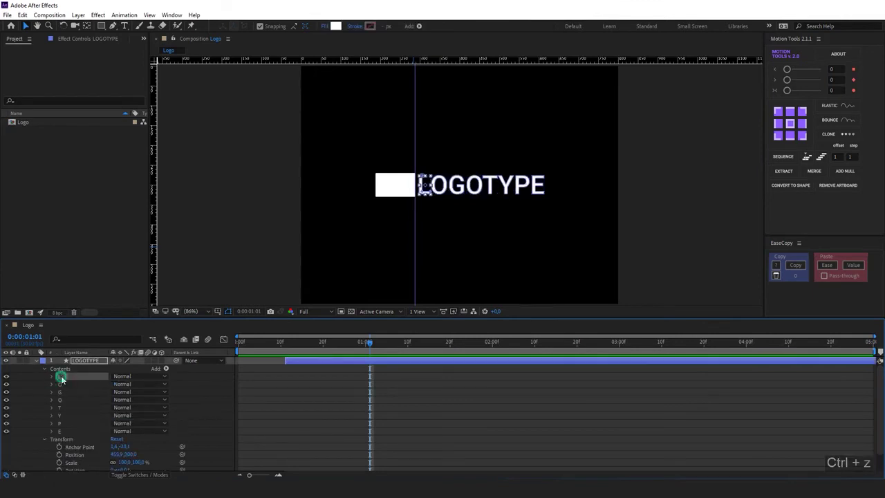
{"action": "left_click", "coordinate": [60, 431], "text": "shift"}
{"action": "left_click_drag", "start_coordinate": [376, 343], "coordinate": [408, 343]}
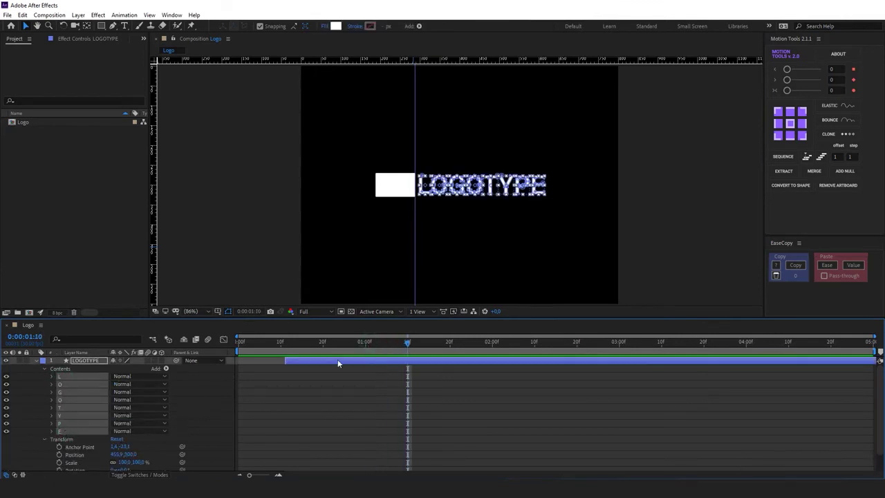
{"action": "left_click", "coordinate": [51, 377]}
{"action": "left_click", "coordinate": [75, 423]}
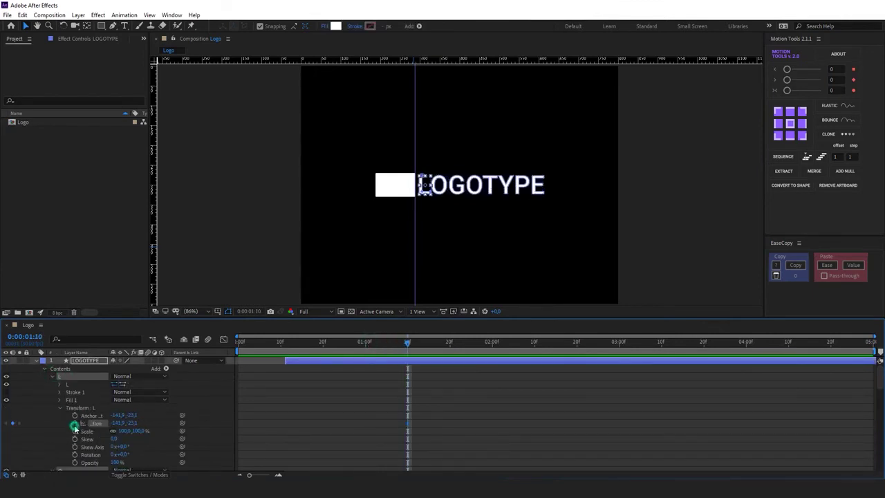
Step: At 0:00:00:20, move all the letters left past the guide, bringing L's X Position to about -481.9, and reveal their keyframes
{"action": "key", "text": "ctrl+shift+Left"}
{"action": "key", "text": "ctrl+shift+Left"}
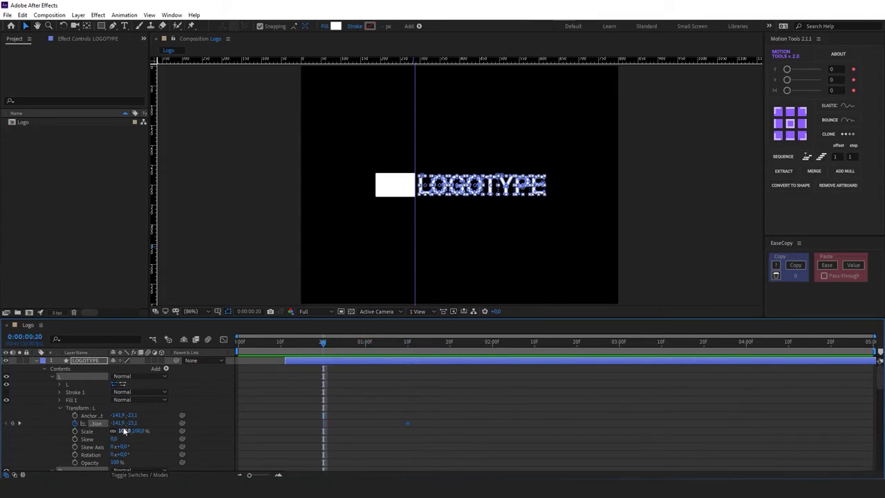
{"action": "left_click_drag", "start_coordinate": [116, 422], "coordinate": [104, 429]}
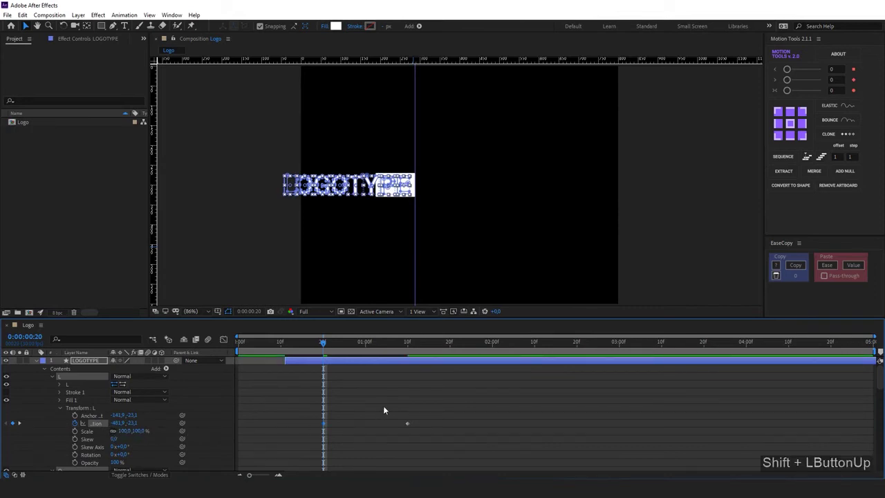
{"action": "key", "text": "u"}
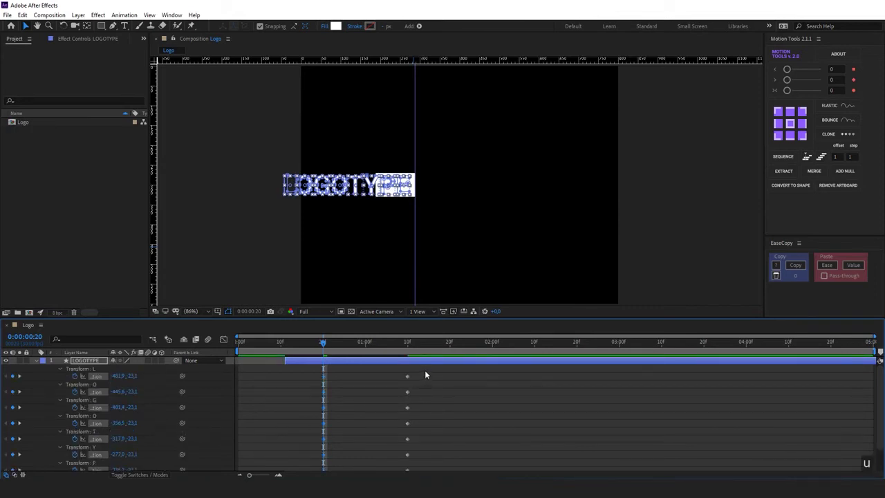
Step: Easy-ease all the letters' Position keyframes and shape their speed curve for a fast start and slow finish, using an ease value of 100
{"action": "left_click_drag", "start_coordinate": [428, 369], "coordinate": [281, 470]}
{"action": "left_click_drag", "start_coordinate": [428, 470], "coordinate": [428, 470]}
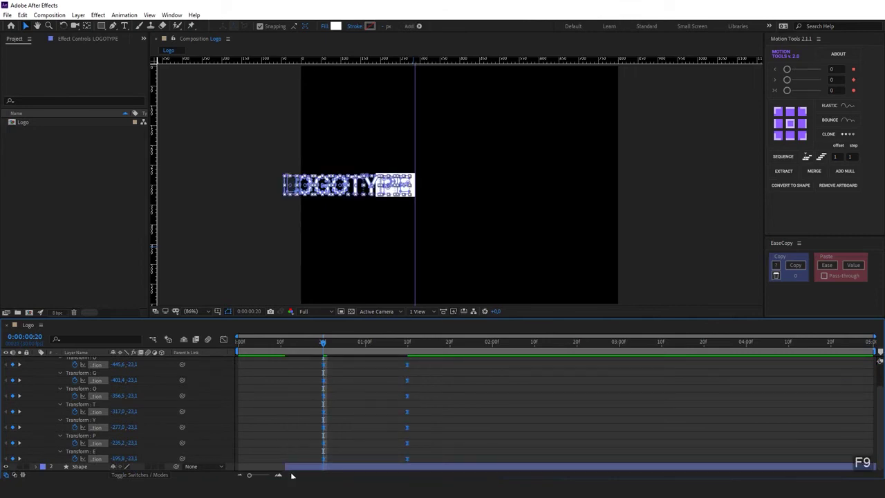
{"action": "scroll", "coordinate": [255, 390], "scroll_direction": "up", "scroll_amount": 2}
{"action": "key", "text": "shift+F3"}
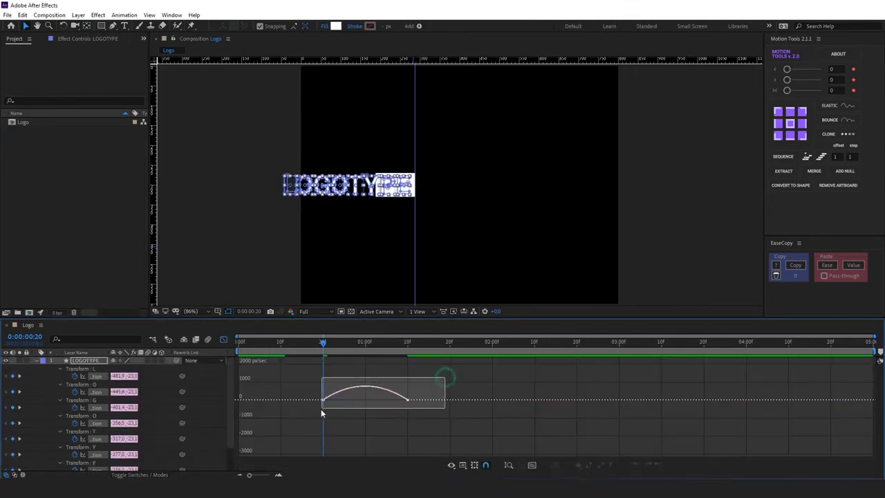
{"action": "left_click_drag", "start_coordinate": [786, 79], "coordinate": [813, 80]}
{"action": "mouse_move", "coordinate": [796, 90]}
{"action": "left_mouse_down"}
{"action": "mouse_move", "coordinate": [818, 91]}
{"action": "mouse_move", "coordinate": [798, 90]}
{"action": "left_mouse_up"}
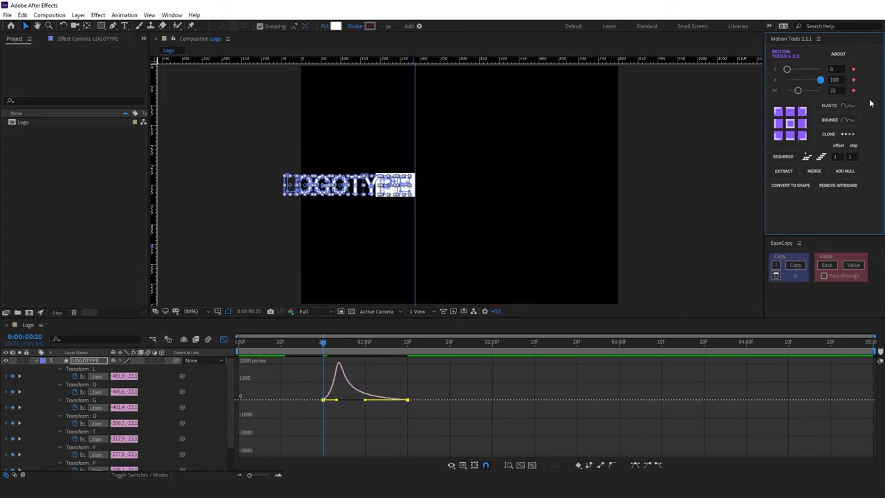
{"action": "key", "text": "shift+F3"}
Step: At 0:00:01:10, draw a rectangular mask on the LOGOTYPE layer around the whole word, starting at the vertical guide
{"action": "left_click_drag", "start_coordinate": [293, 346], "coordinate": [410, 359]}
{"action": "left_click", "coordinate": [410, 359]}
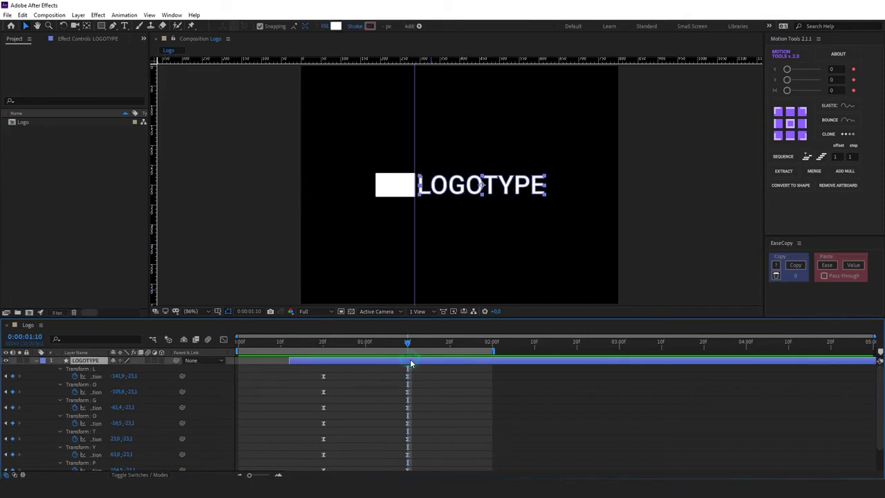
{"action": "left_click", "coordinate": [102, 26]}
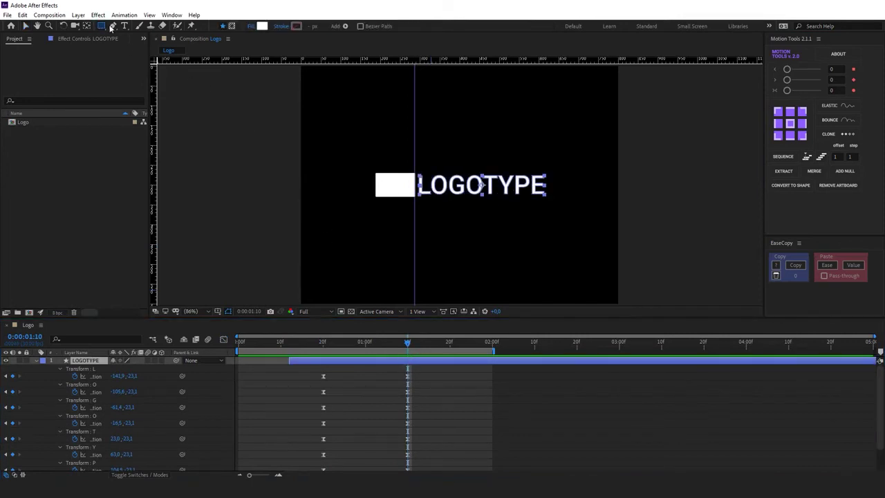
{"action": "left_click", "coordinate": [231, 26]}
{"action": "left_click_drag", "start_coordinate": [413, 165], "coordinate": [551, 200]}
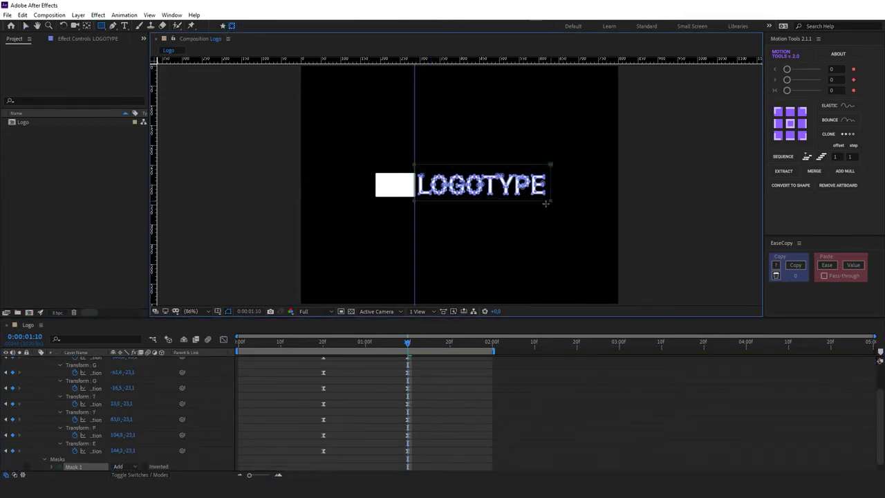
Step: Preview the masked text reveal and shift all the letter keyframes earlier so they start at 0:00:00:12
{"action": "left_click", "coordinate": [331, 343]}
{"action": "left_click", "coordinate": [307, 342]}
{"action": "key", "text": "space"}
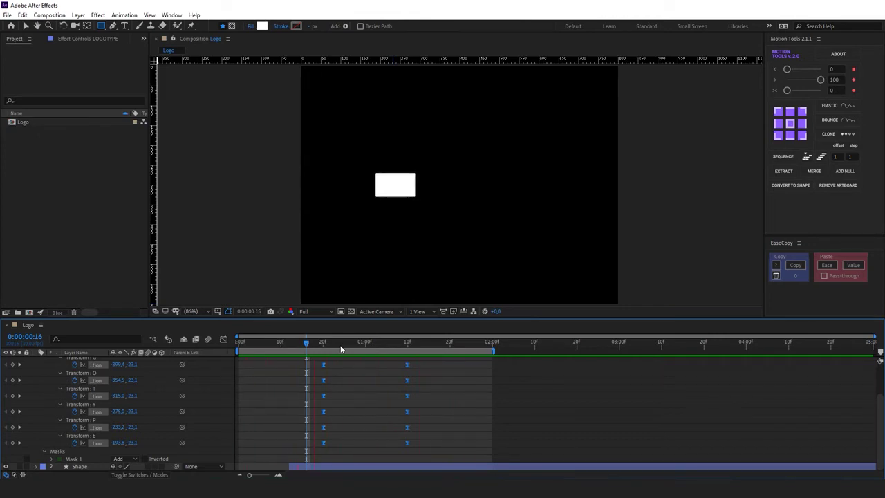
{"action": "left_click_drag", "start_coordinate": [336, 346], "coordinate": [322, 347]}
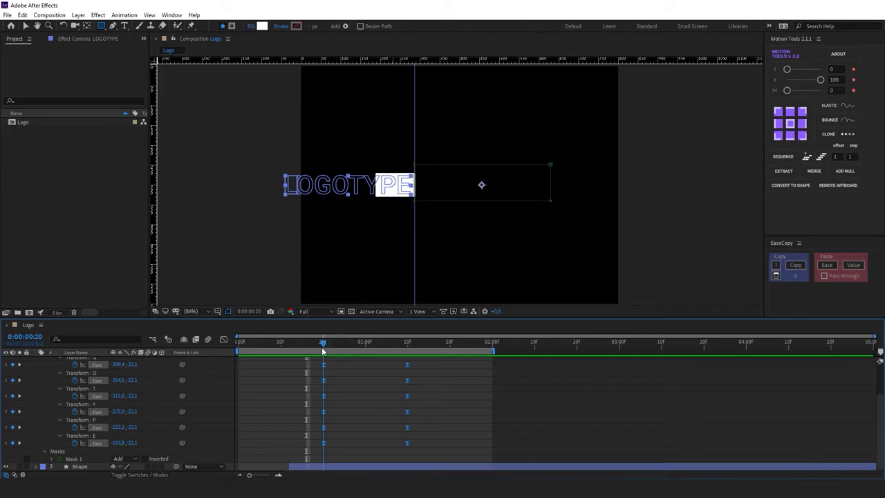
{"action": "left_click_drag", "start_coordinate": [321, 376], "coordinate": [289, 381]}
{"action": "left_click_drag", "start_coordinate": [302, 346], "coordinate": [290, 346]}
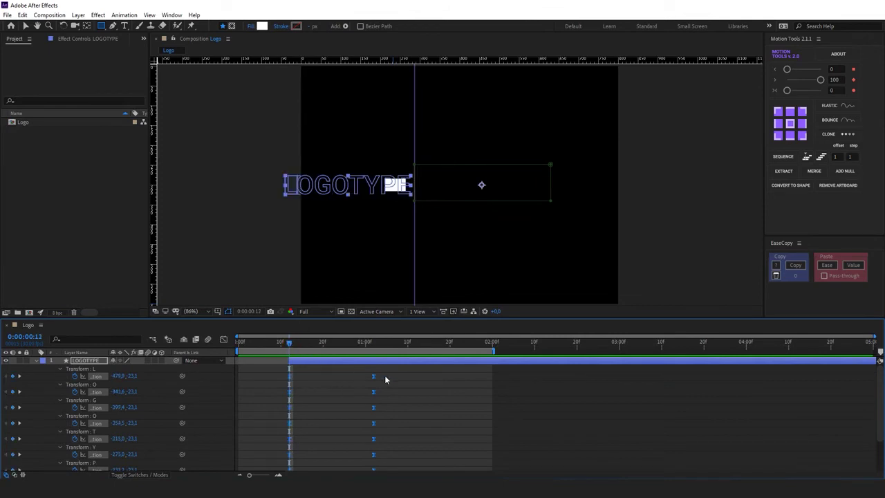
Step: Stagger the letters' keyframes with the Motion Tools Sequence function at offset 1 and step 1, and preview the result
{"action": "left_click", "coordinate": [836, 157]}
{"action": "left_click", "coordinate": [783, 158]}
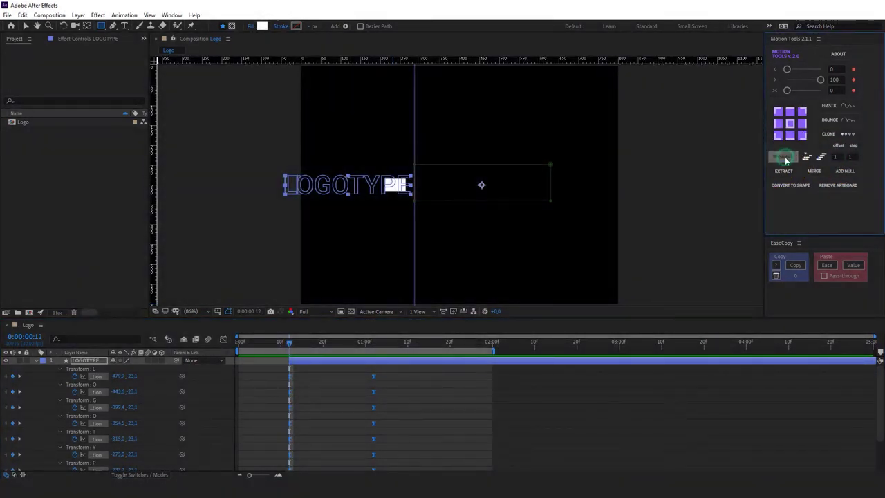
{"action": "left_click_drag", "start_coordinate": [289, 342], "coordinate": [241, 346]}
{"action": "key", "text": "space"}
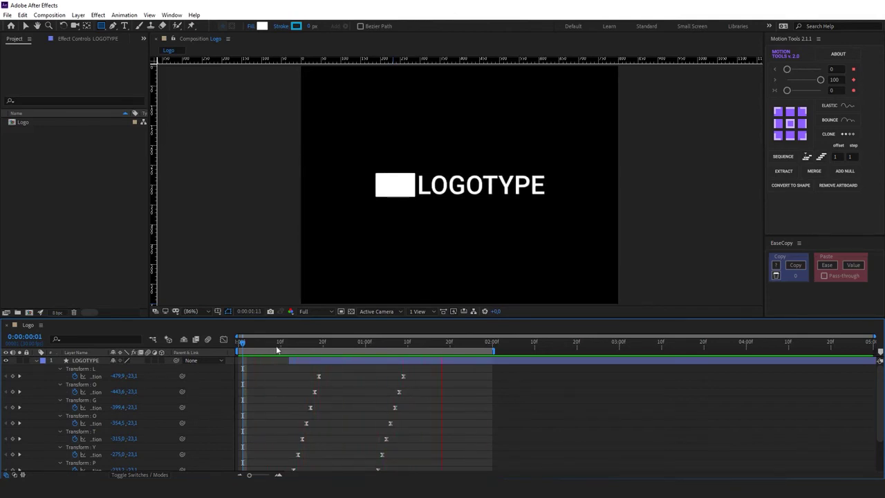
Step: Expand the LOGOTYPE layer's contents at 0:00:00:12 and extract its letters into separate layers with Motion Tools
{"action": "left_click", "coordinate": [289, 345]}
{"action": "key", "text": "alt+["}
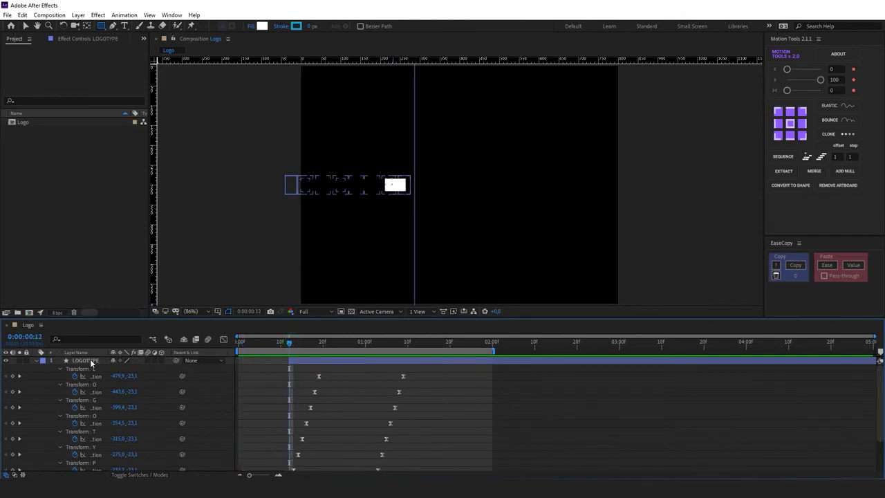
{"action": "left_click", "coordinate": [90, 359]}
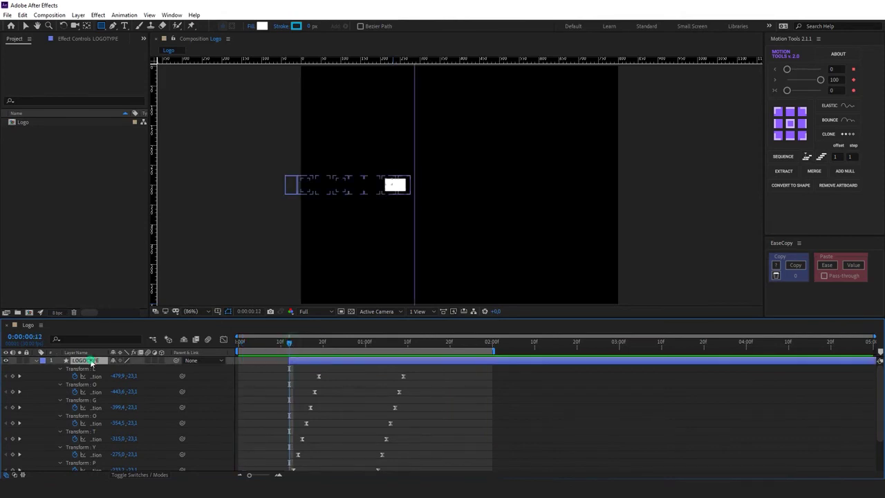
{"action": "left_click", "coordinate": [36, 360]}
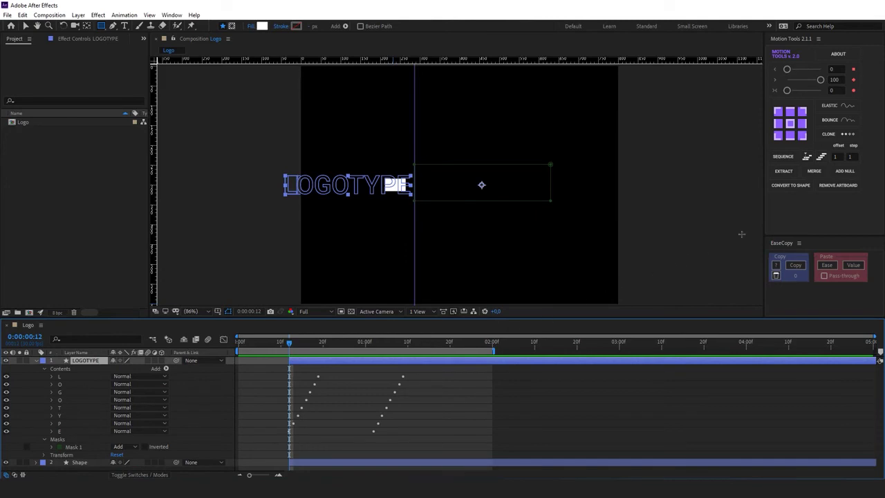
{"action": "left_click", "coordinate": [784, 171]}
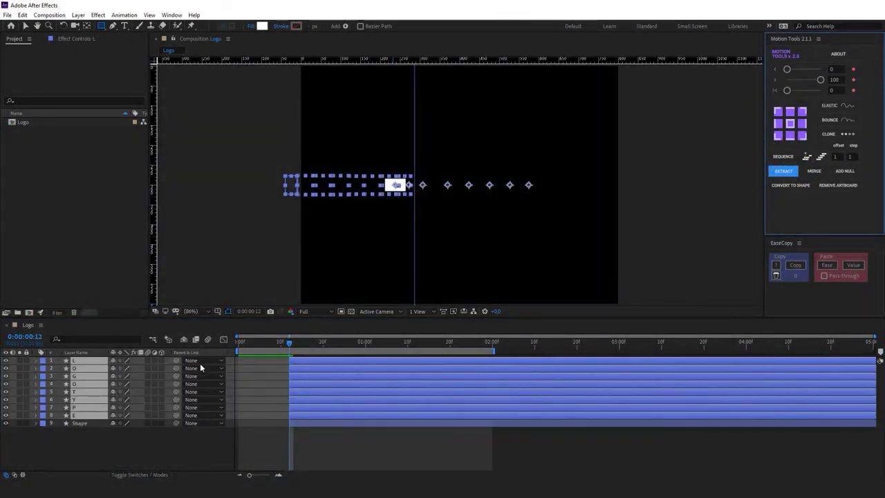
{"action": "left_click", "coordinate": [39, 432]}
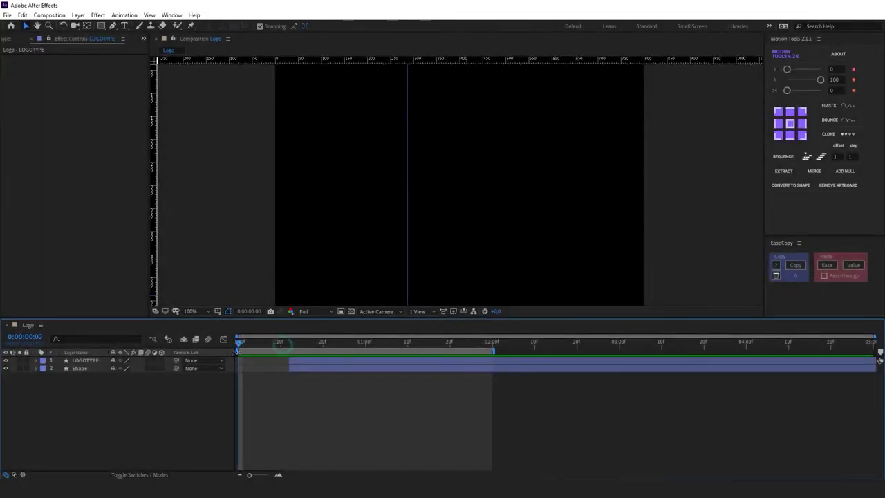
Step: Play back the logo animation from the beginning to check the shape and text reveal
{"action": "key", "text": "space"}
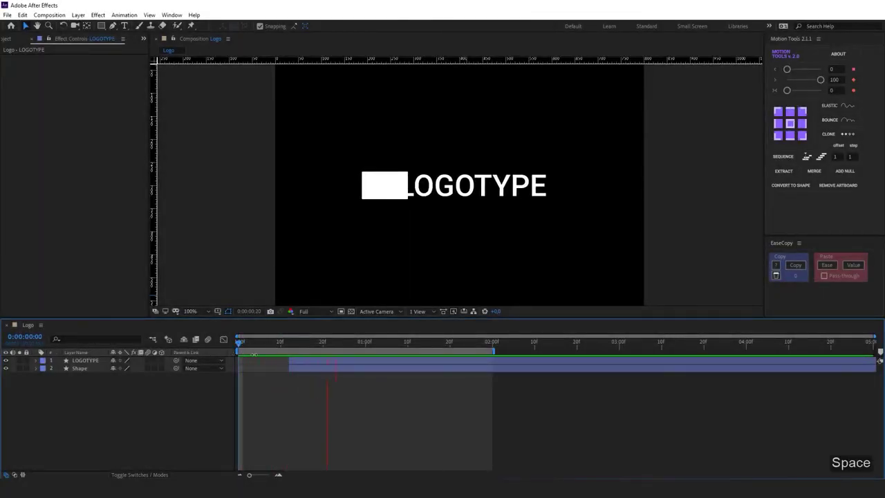
{"action": "key", "text": "space"}
{"action": "key", "text": "space"}
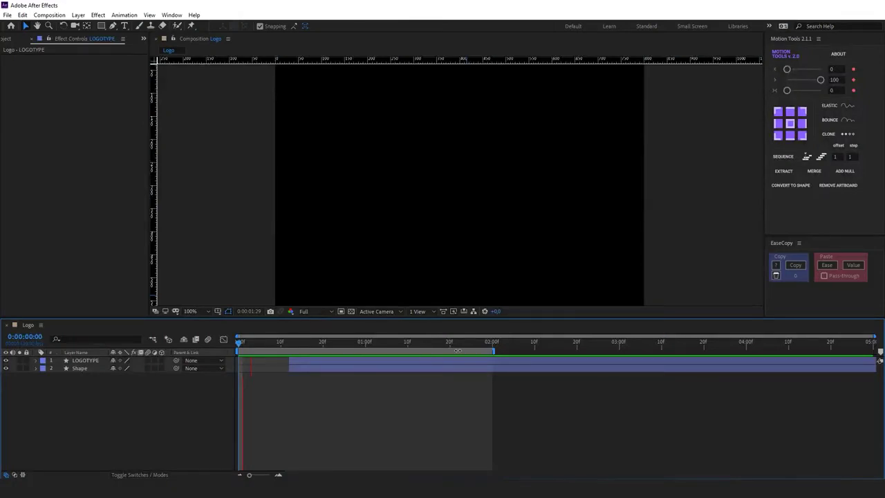
{"action": "key", "text": "space"}
Step: Add Mask Path and Position keyframes to the LOGOTYPE layer at 0:00:02:00
{"action": "left_click", "coordinate": [443, 360]}
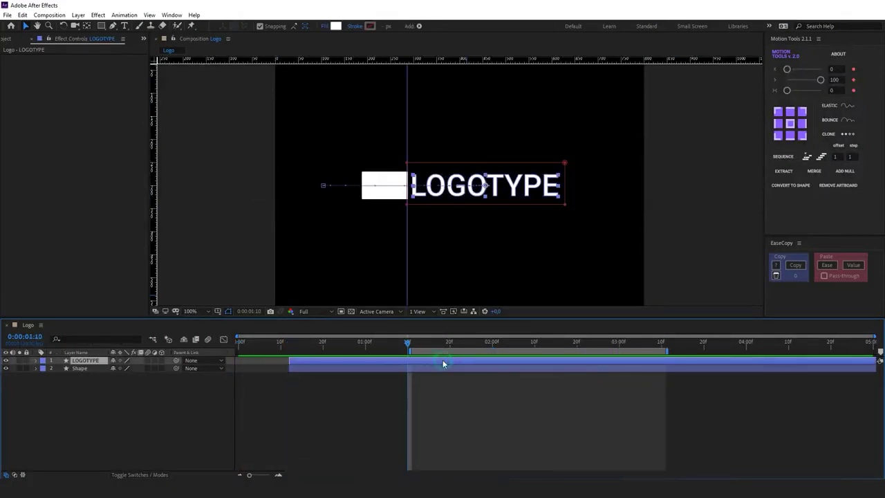
{"action": "left_click", "coordinate": [490, 343]}
{"action": "key", "text": "u"}
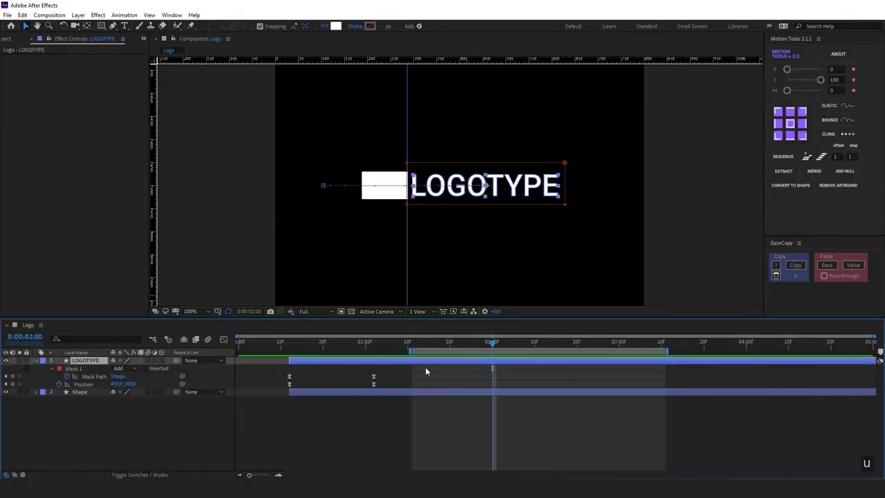
{"action": "left_click", "coordinate": [13, 376]}
{"action": "left_click", "coordinate": [12, 384]}
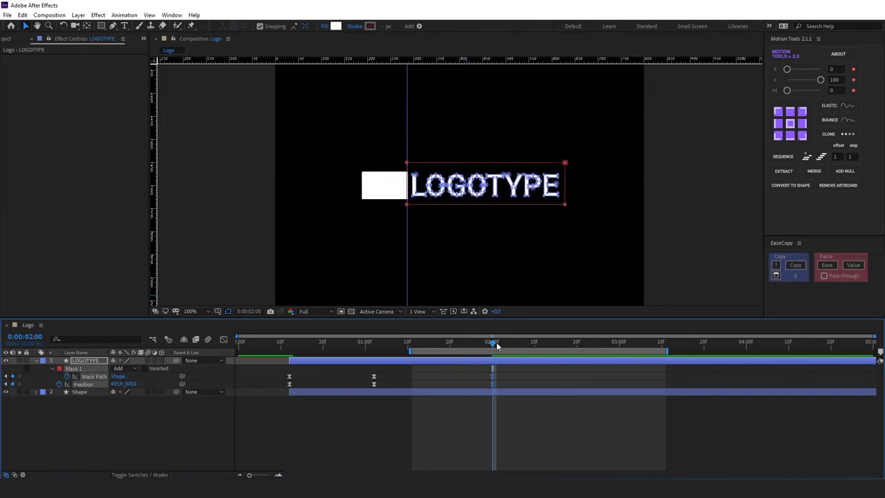
Step: At 0:00:02:20, move LOGOTYPE left to about X 119.9 and shift its mask back so it starts at the guide
{"action": "key", "text": "ctrl+shift+Right"}
{"action": "key", "text": "ctrl+shift+Right"}
{"action": "left_click_drag", "start_coordinate": [127, 387], "coordinate": [83, 384]}
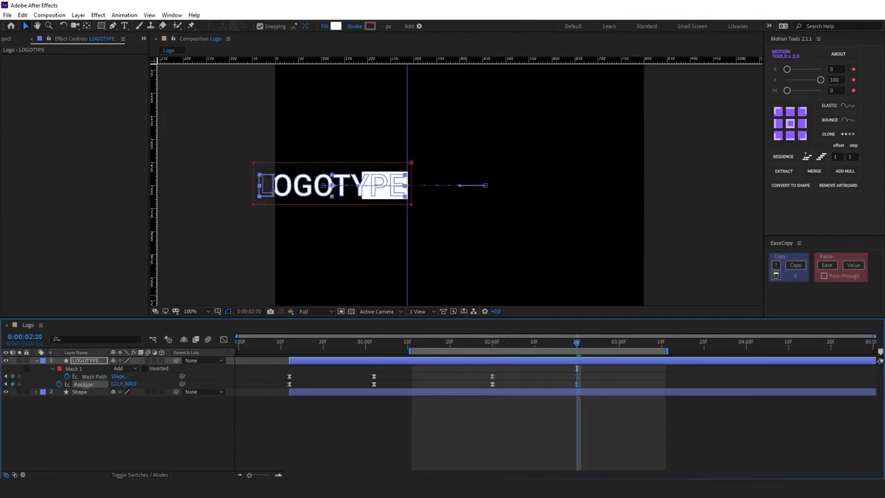
{"action": "key", "text": "ctrl+a"}
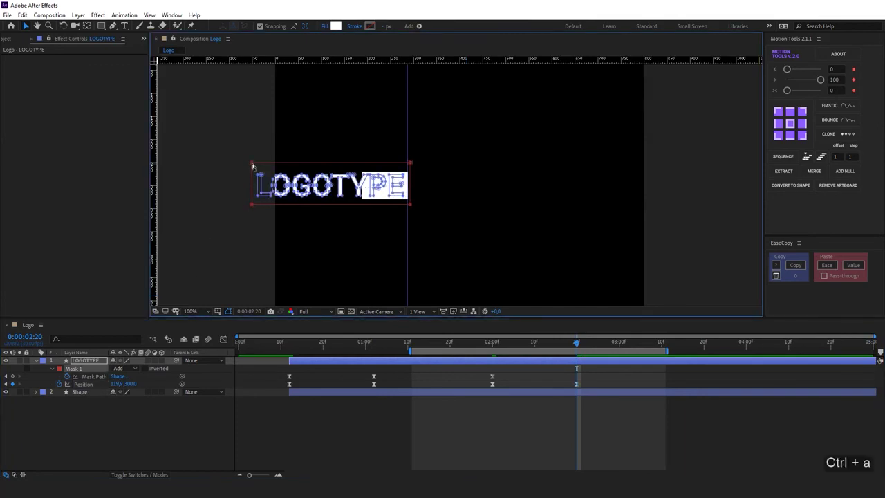
{"action": "key", "text": "ctrl+t"}
{"action": "left_click_drag", "start_coordinate": [362, 206], "coordinate": [486, 211]}
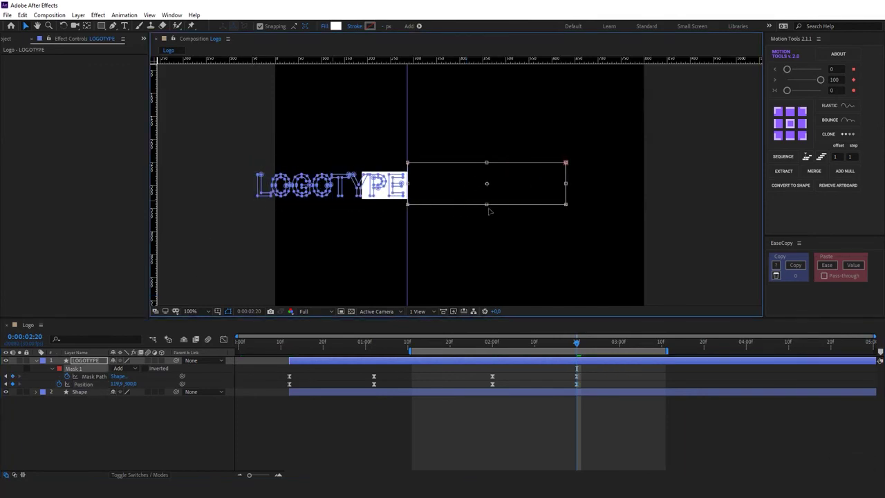
Step: Animate the Shape layer scaling out, with a 100% Scale keyframe at 0:00:02:10 and a 30% keyframe at 0:00:02:20
{"action": "key", "text": "j"}
{"action": "left_click", "coordinate": [520, 392]}
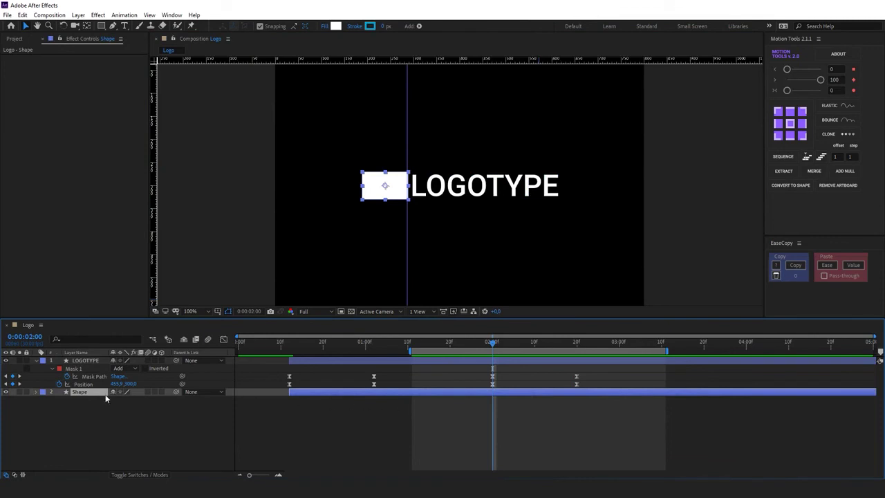
{"action": "left_click", "coordinate": [12, 400]}
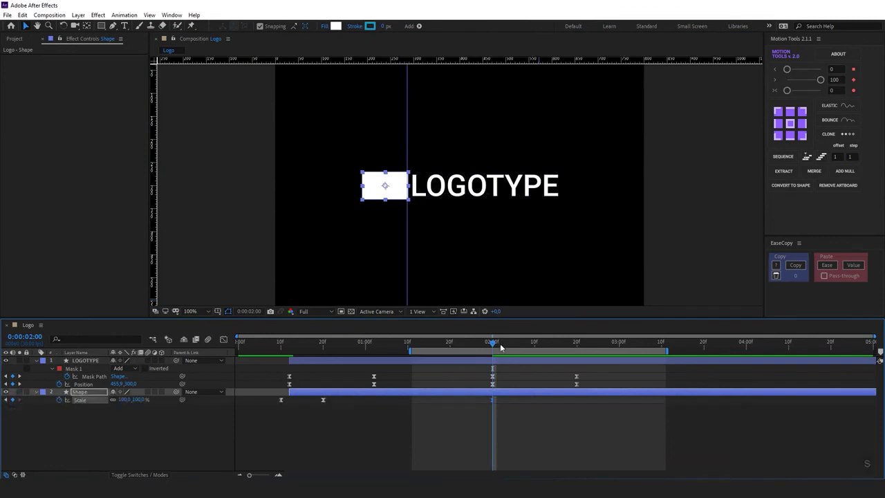
{"action": "left_click_drag", "start_coordinate": [492, 399], "coordinate": [575, 400]}
{"action": "left_click", "coordinate": [545, 346]}
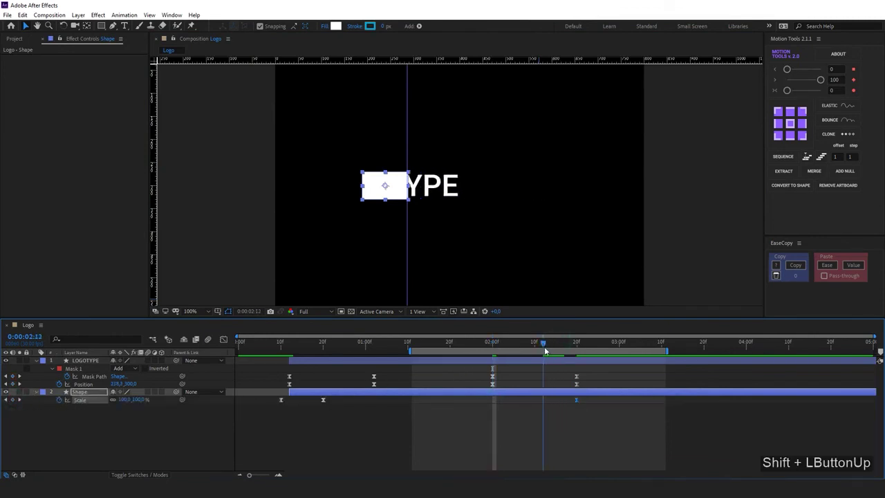
{"action": "left_click", "coordinate": [534, 342]}
{"action": "left_click", "coordinate": [577, 341], "text": "shift"}
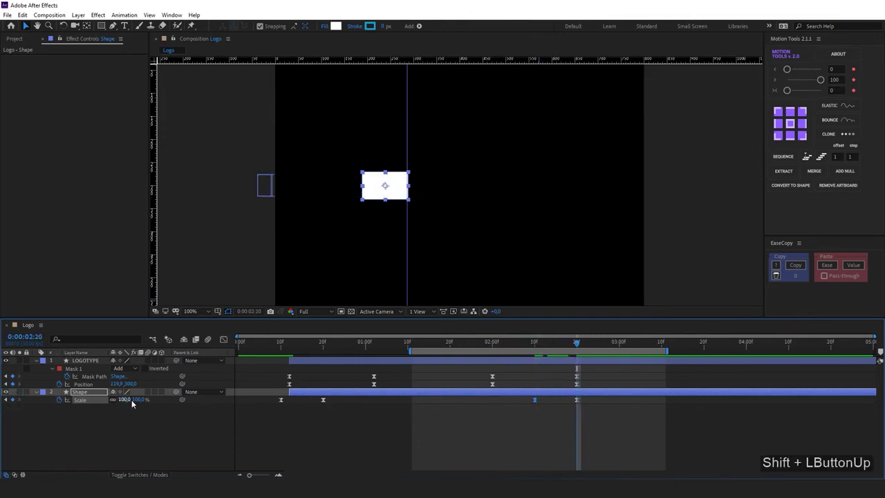
{"action": "left_click", "coordinate": [135, 401]}
{"action": "type", "text": "30"}
{"action": "key", "text": "Return"}
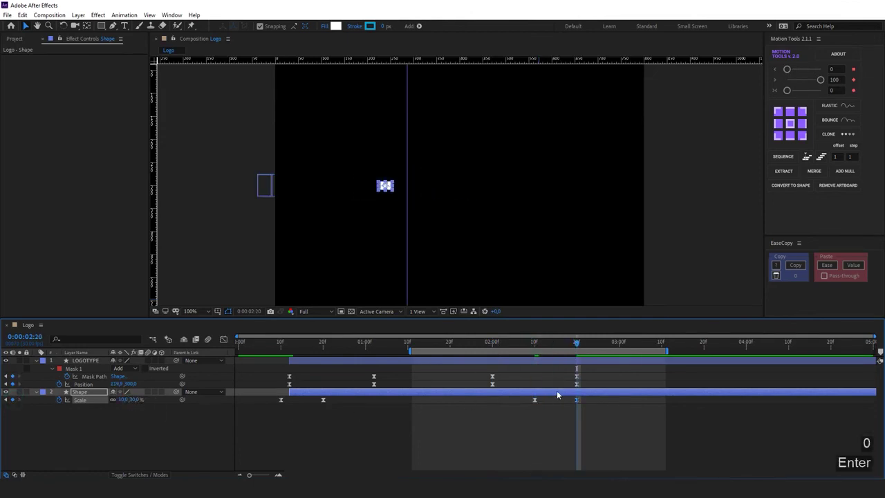
Step: Trim the ends of the Shape and LOGOTYPE layers to 0:00:02:20
{"action": "key", "text": "alt+bracketright"}
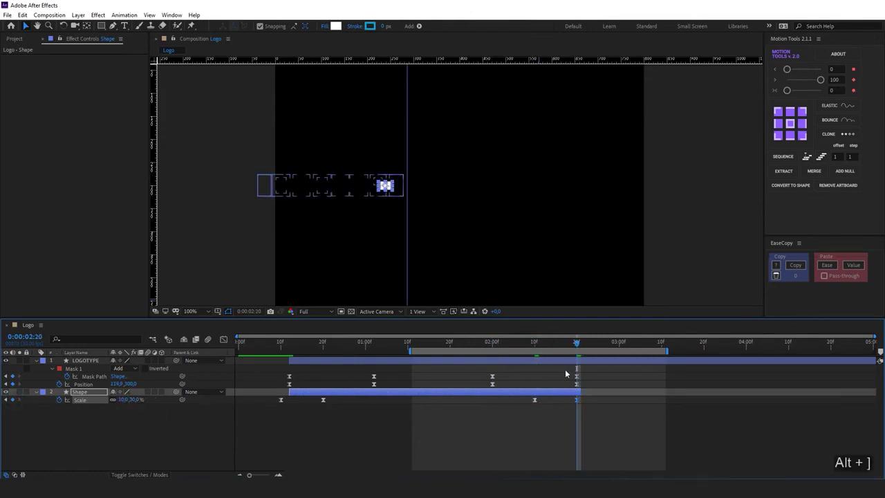
{"action": "left_click", "coordinate": [571, 361]}
{"action": "key", "text": "alt+bracketright"}
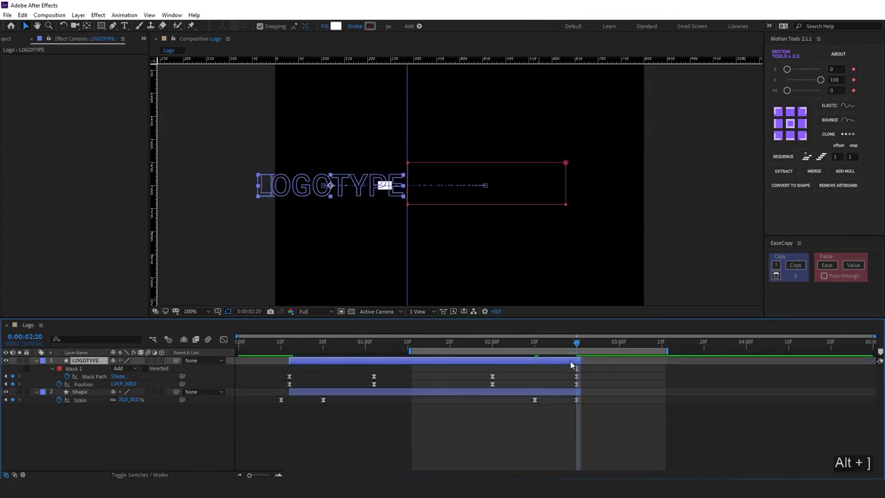
{"action": "left_click", "coordinate": [579, 393]}
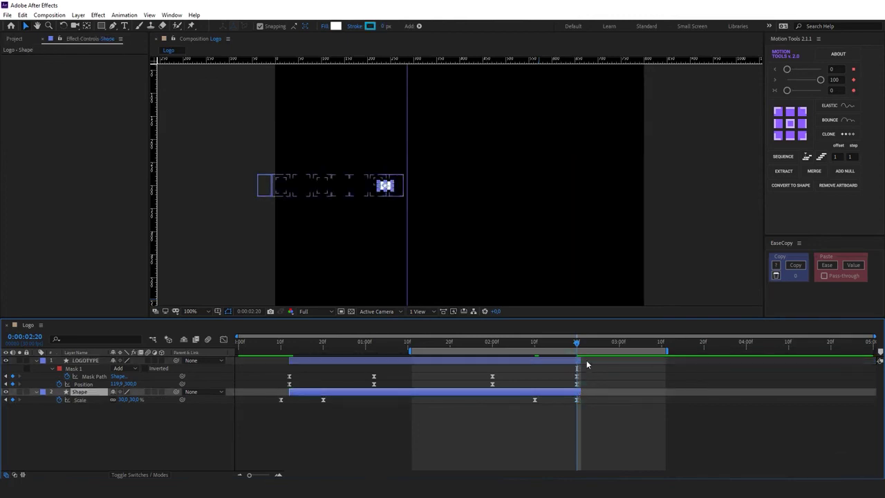
{"action": "left_click", "coordinate": [579, 361]}
{"action": "left_click", "coordinate": [579, 392]}
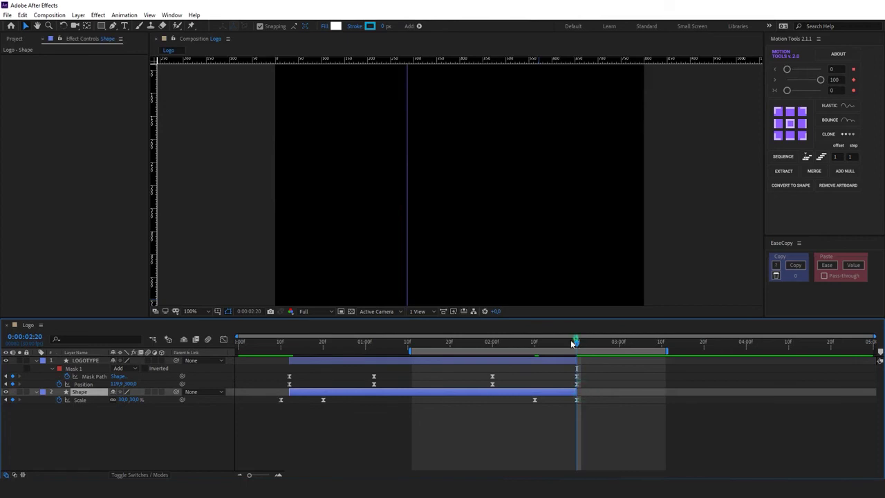
Step: Reshape the speed curve of the Shape's closing Scale keyframes so the shrink accelerates sharply into the last keyframe
{"action": "left_click_drag", "start_coordinate": [564, 345], "coordinate": [556, 343]}
{"action": "left_click", "coordinate": [579, 401]}
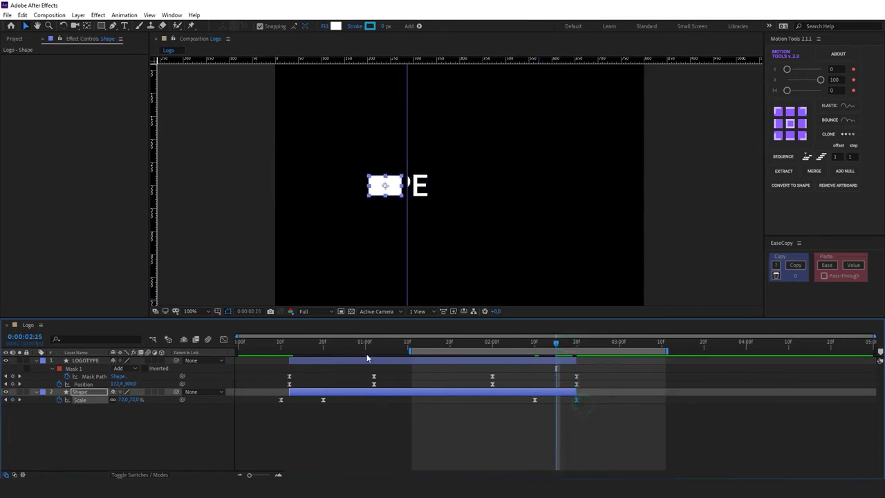
{"action": "left_click", "coordinate": [224, 339]}
{"action": "key", "text": "F9"}
{"action": "key", "text": "ctrl+z"}
{"action": "left_click", "coordinate": [571, 412], "text": "shift"}
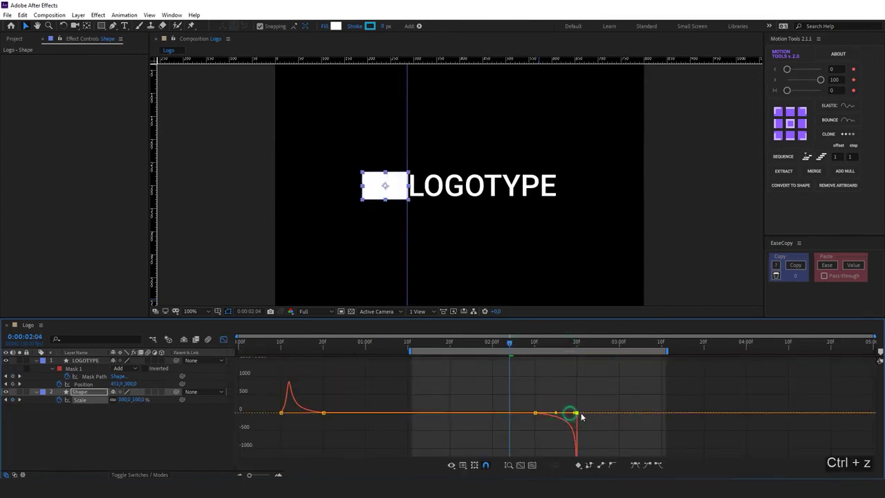
{"action": "left_click", "coordinate": [570, 344]}
{"action": "left_click", "coordinate": [574, 345]}
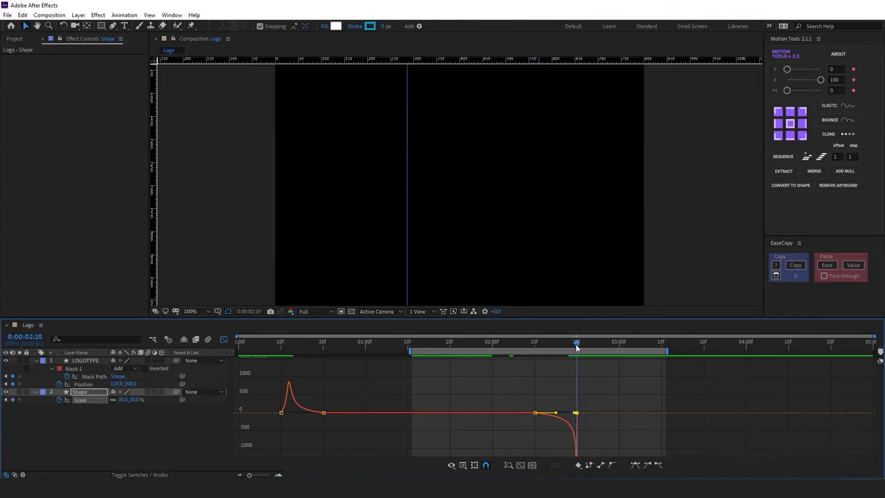
{"action": "left_click", "coordinate": [223, 339]}
Step: Ease LOGOTYPE's closing Mask Path and Position keyframes so their speed starts slowly and peaks at 0:00:02:20
{"action": "left_click", "coordinate": [509, 342]}
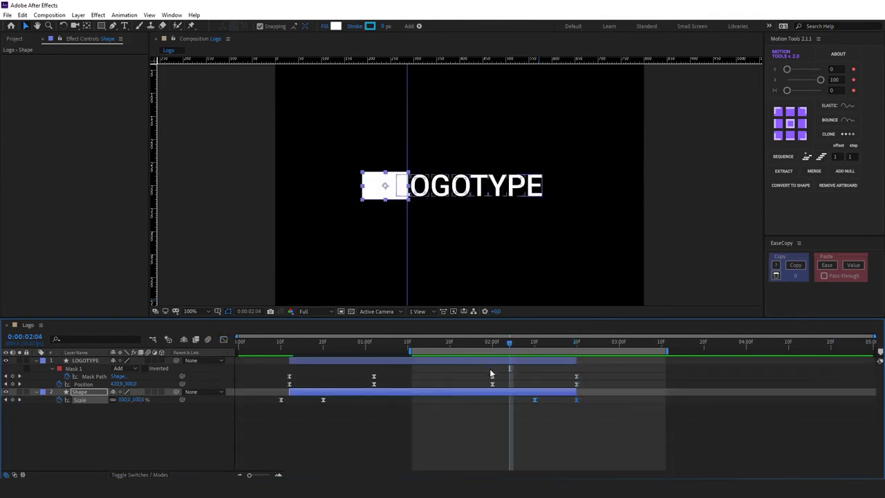
{"action": "left_click", "coordinate": [223, 339]}
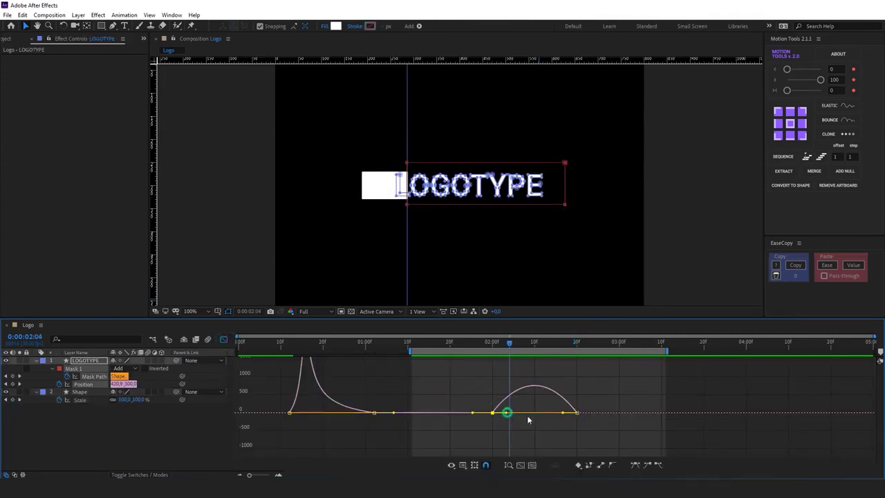
{"action": "left_click_drag", "start_coordinate": [527, 420], "coordinate": [577, 418]}
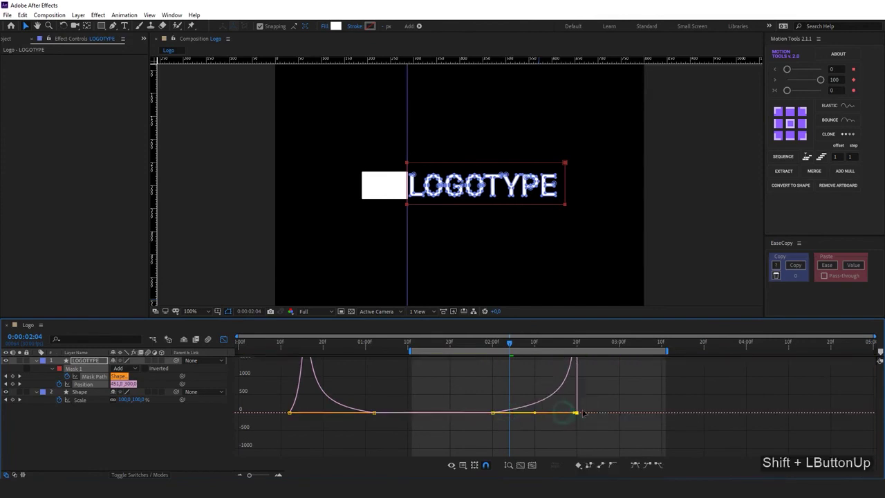
{"action": "left_click", "coordinate": [223, 340]}
Step: Extend the Shape layer's end, shift its closing Scale keyframes to 0:00:02:15 and 0:00:02:25, and play back the exit animation
{"action": "key", "text": "k"}
{"action": "left_click", "coordinate": [609, 398]}
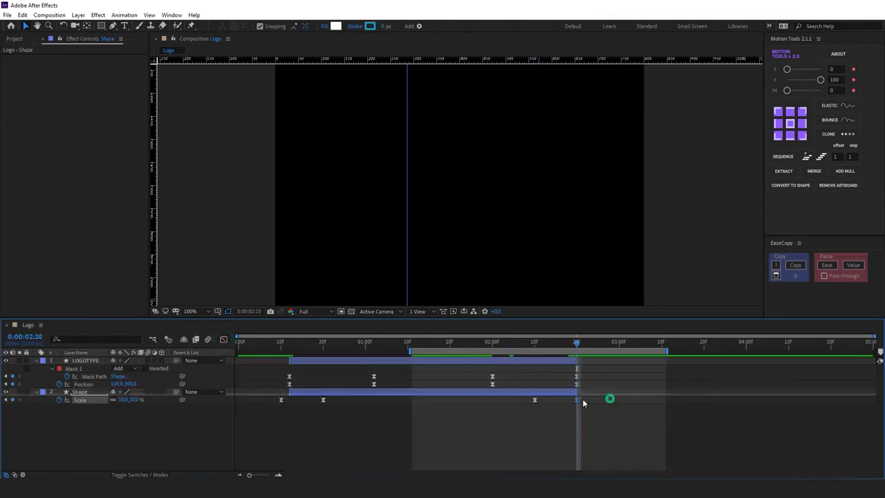
{"action": "left_click", "coordinate": [583, 394]}
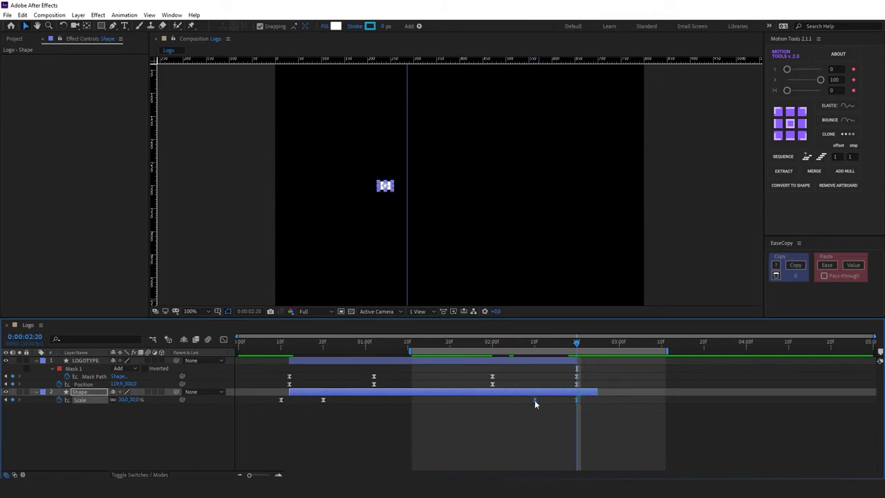
{"action": "left_click_drag", "start_coordinate": [534, 400], "coordinate": [546, 399]}
{"action": "left_click", "coordinate": [576, 343]}
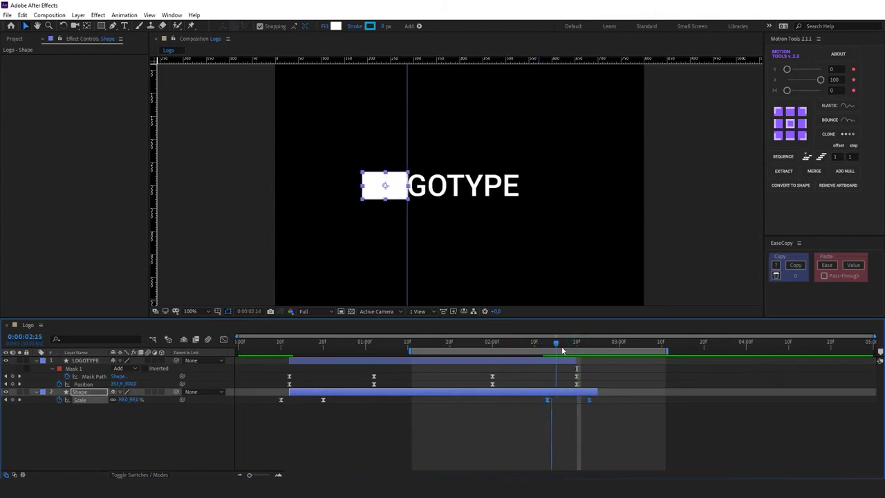
{"action": "key", "text": "Page_Up"}
{"action": "left_click_drag", "start_coordinate": [602, 412], "coordinate": [555, 401]}
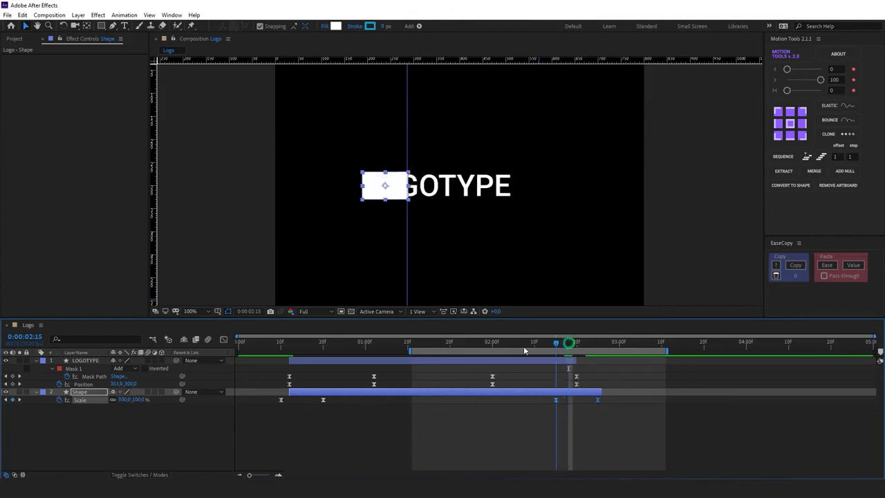
{"action": "key", "text": "space"}
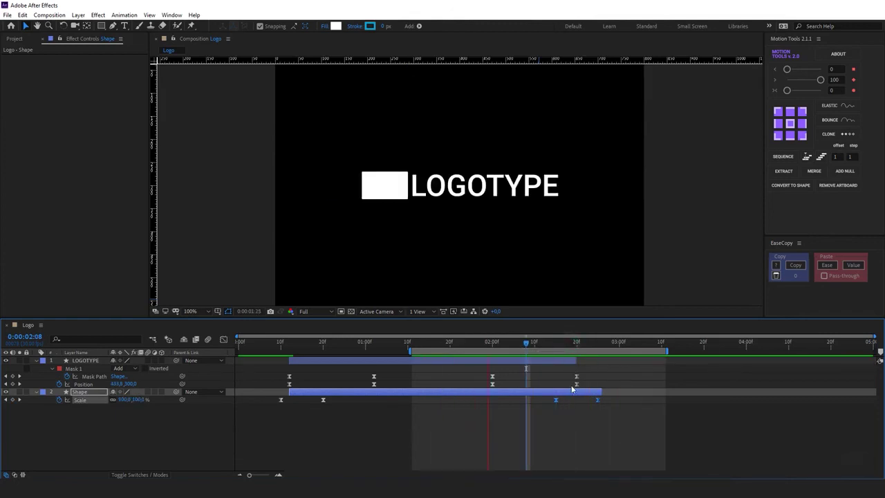